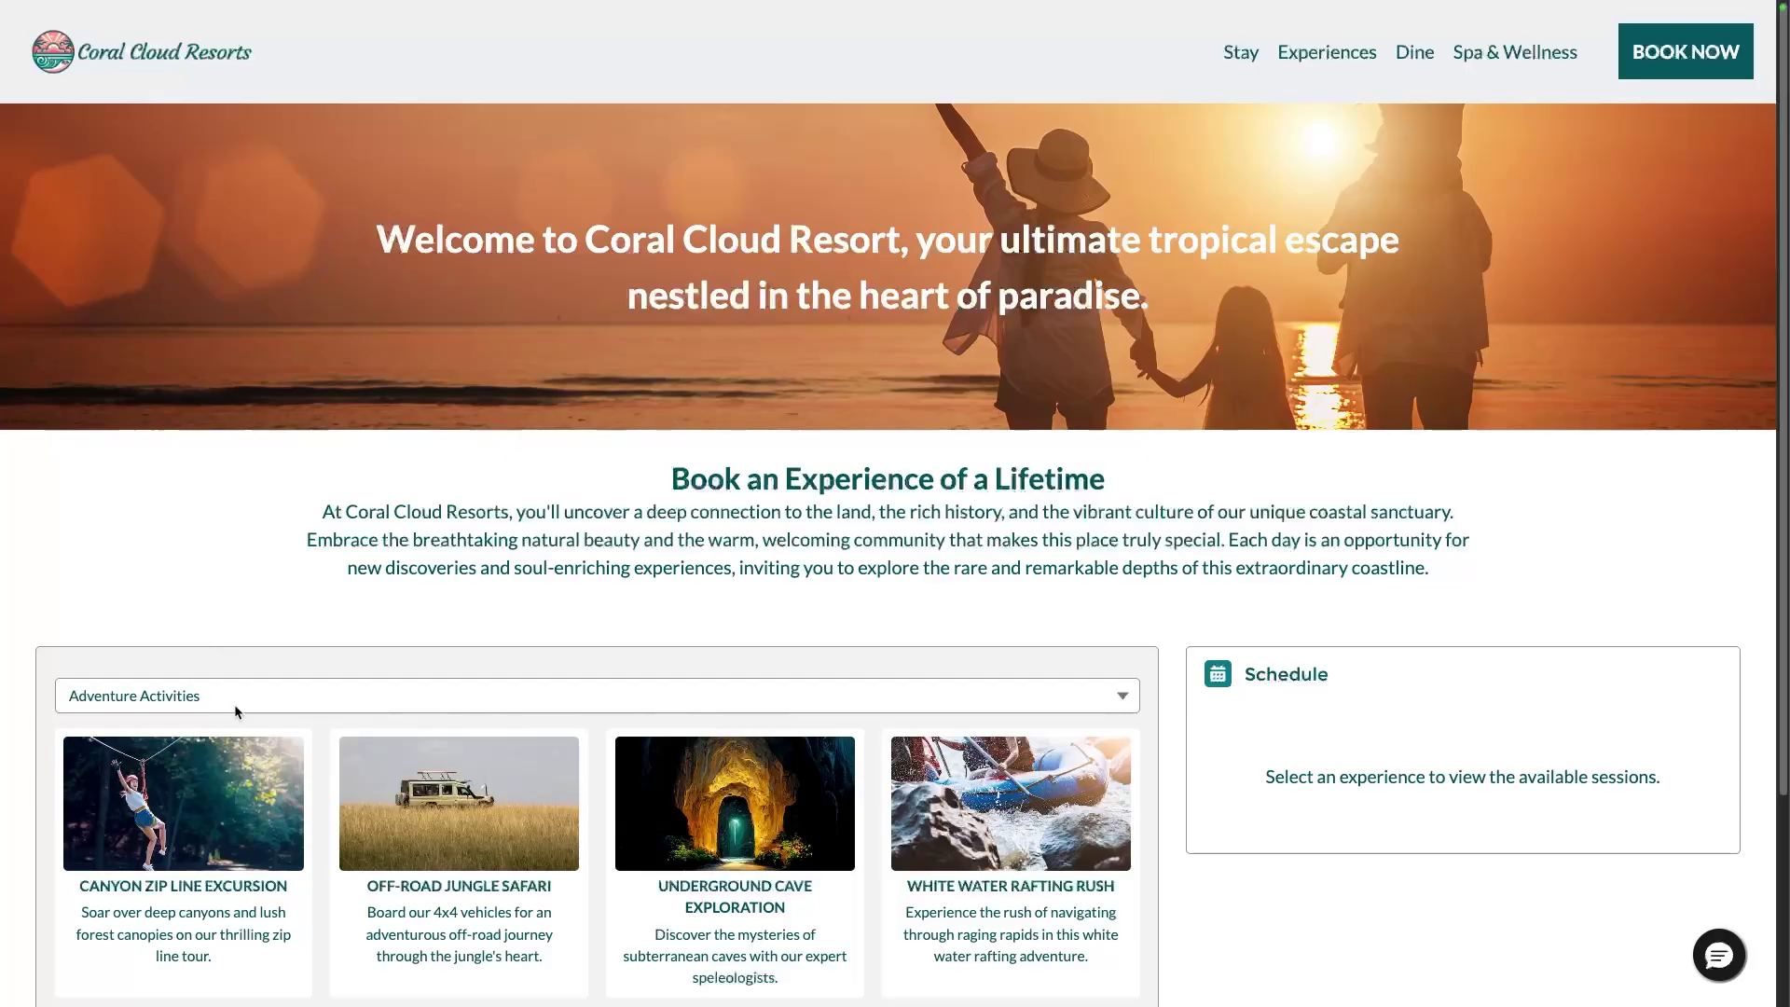
# Compare the Canyon Zip Line, Off-Road Jungle Safari and Underground Cave Exploration schedules, ending on the July 8, 2025 cave session
pyautogui.click(238, 783)
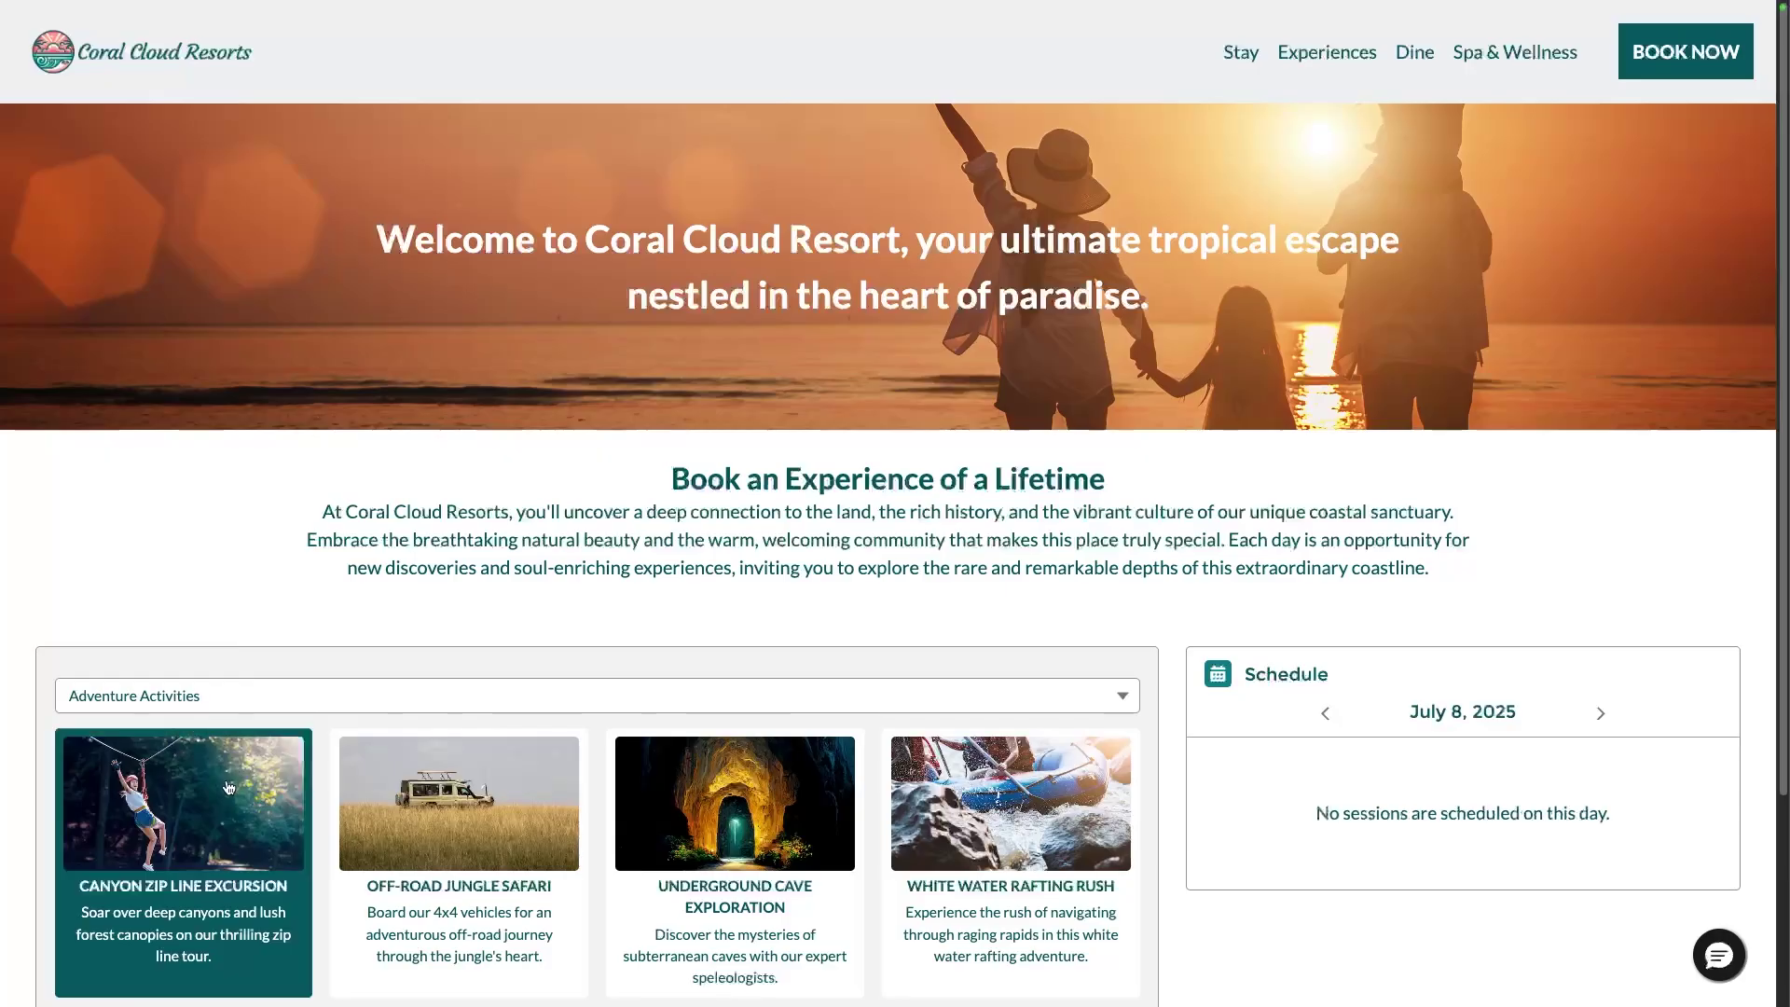
pyautogui.click(417, 800)
pyautogui.click(735, 830)
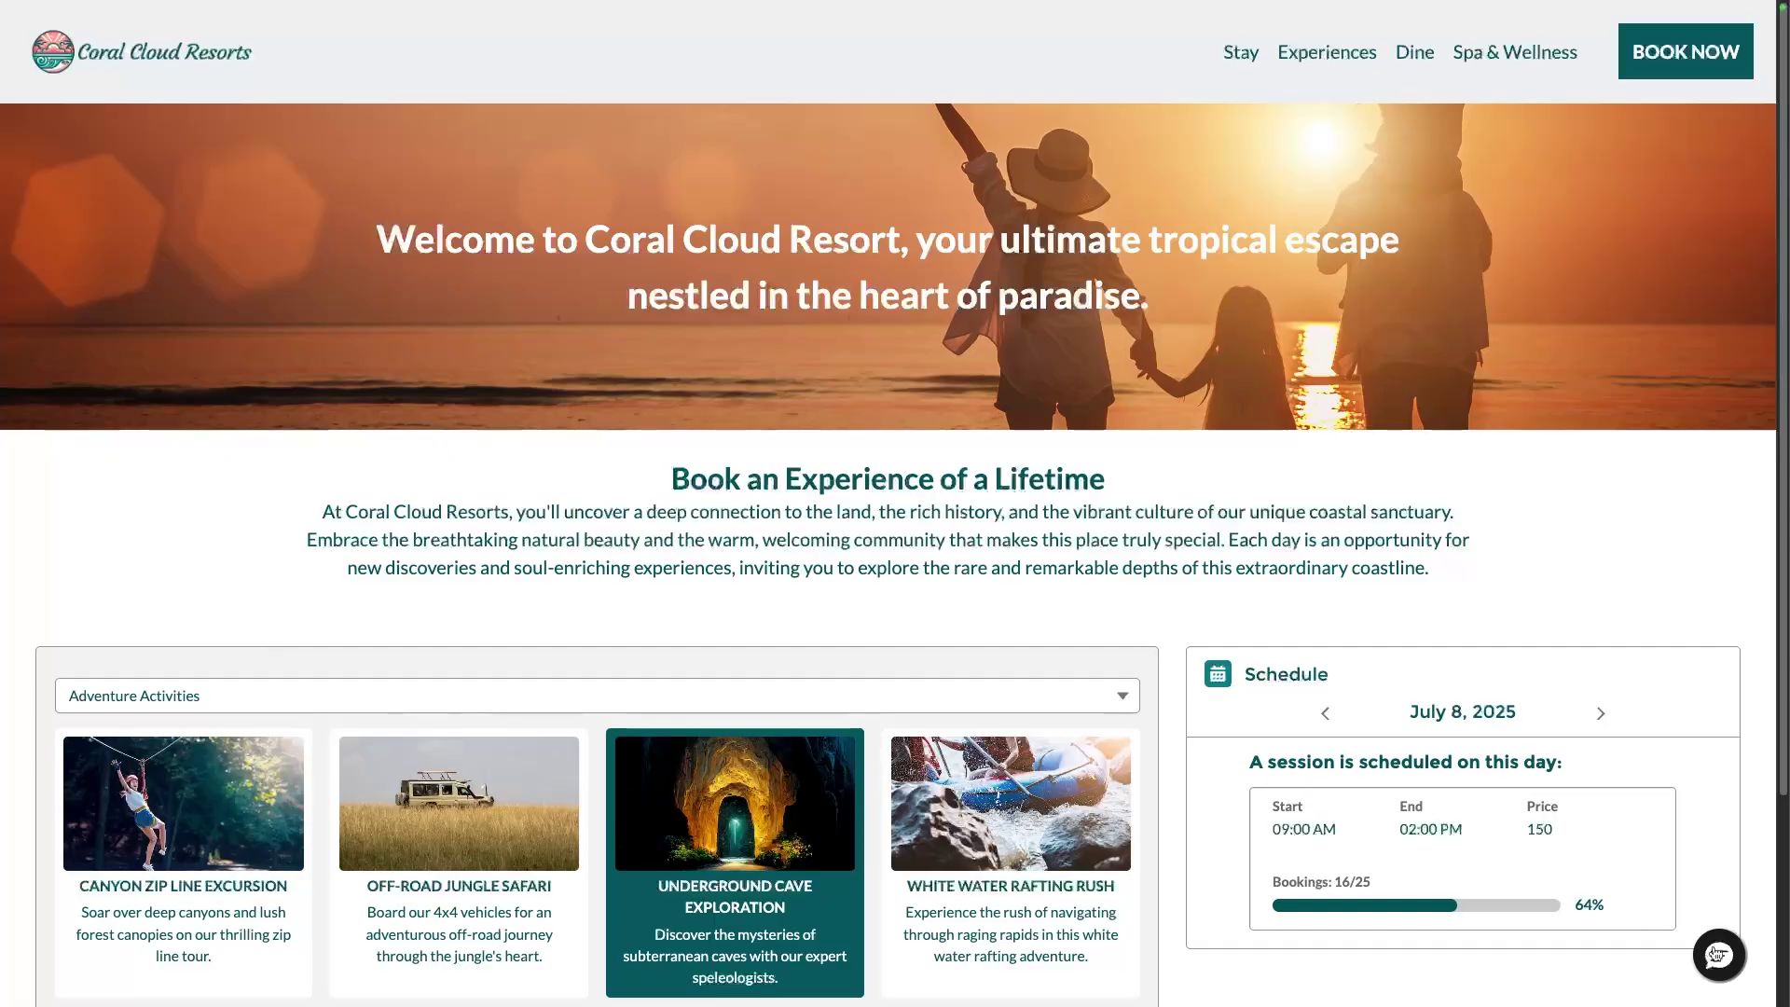
# Ask the resort's chat agent 'Show me more details about the zip line activity' and read its reply
pyautogui.click(1719, 955)
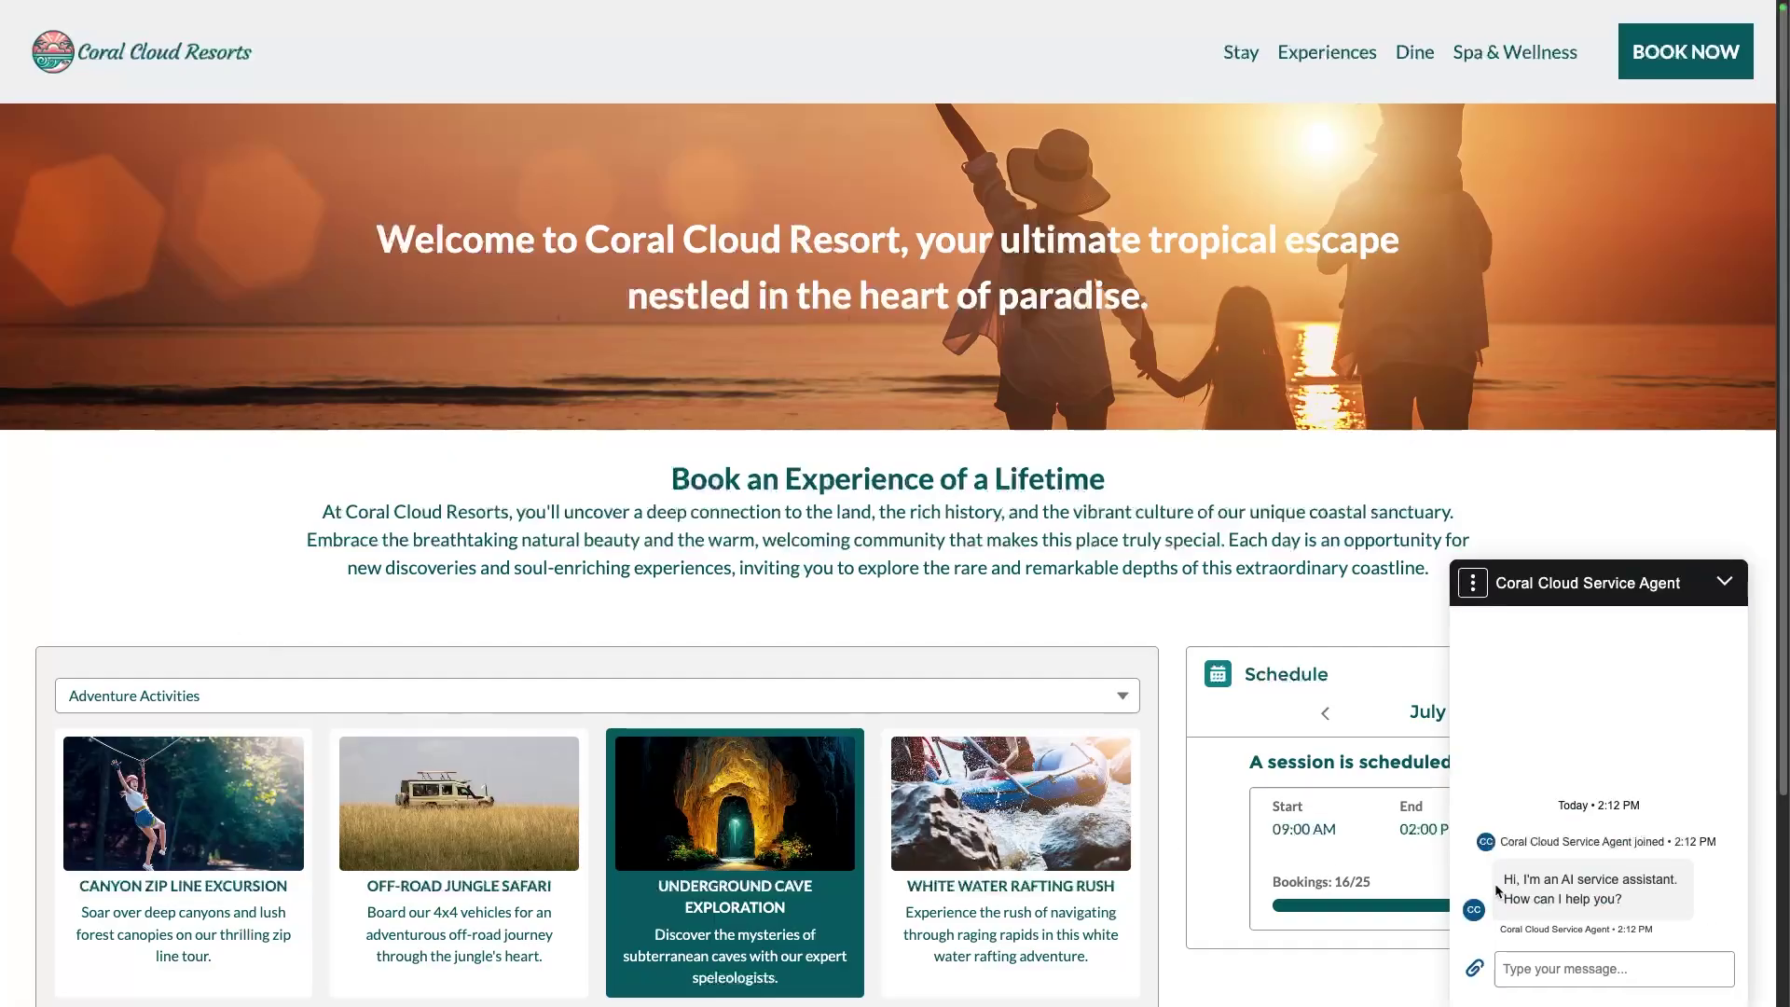
pyautogui.click(1546, 967)
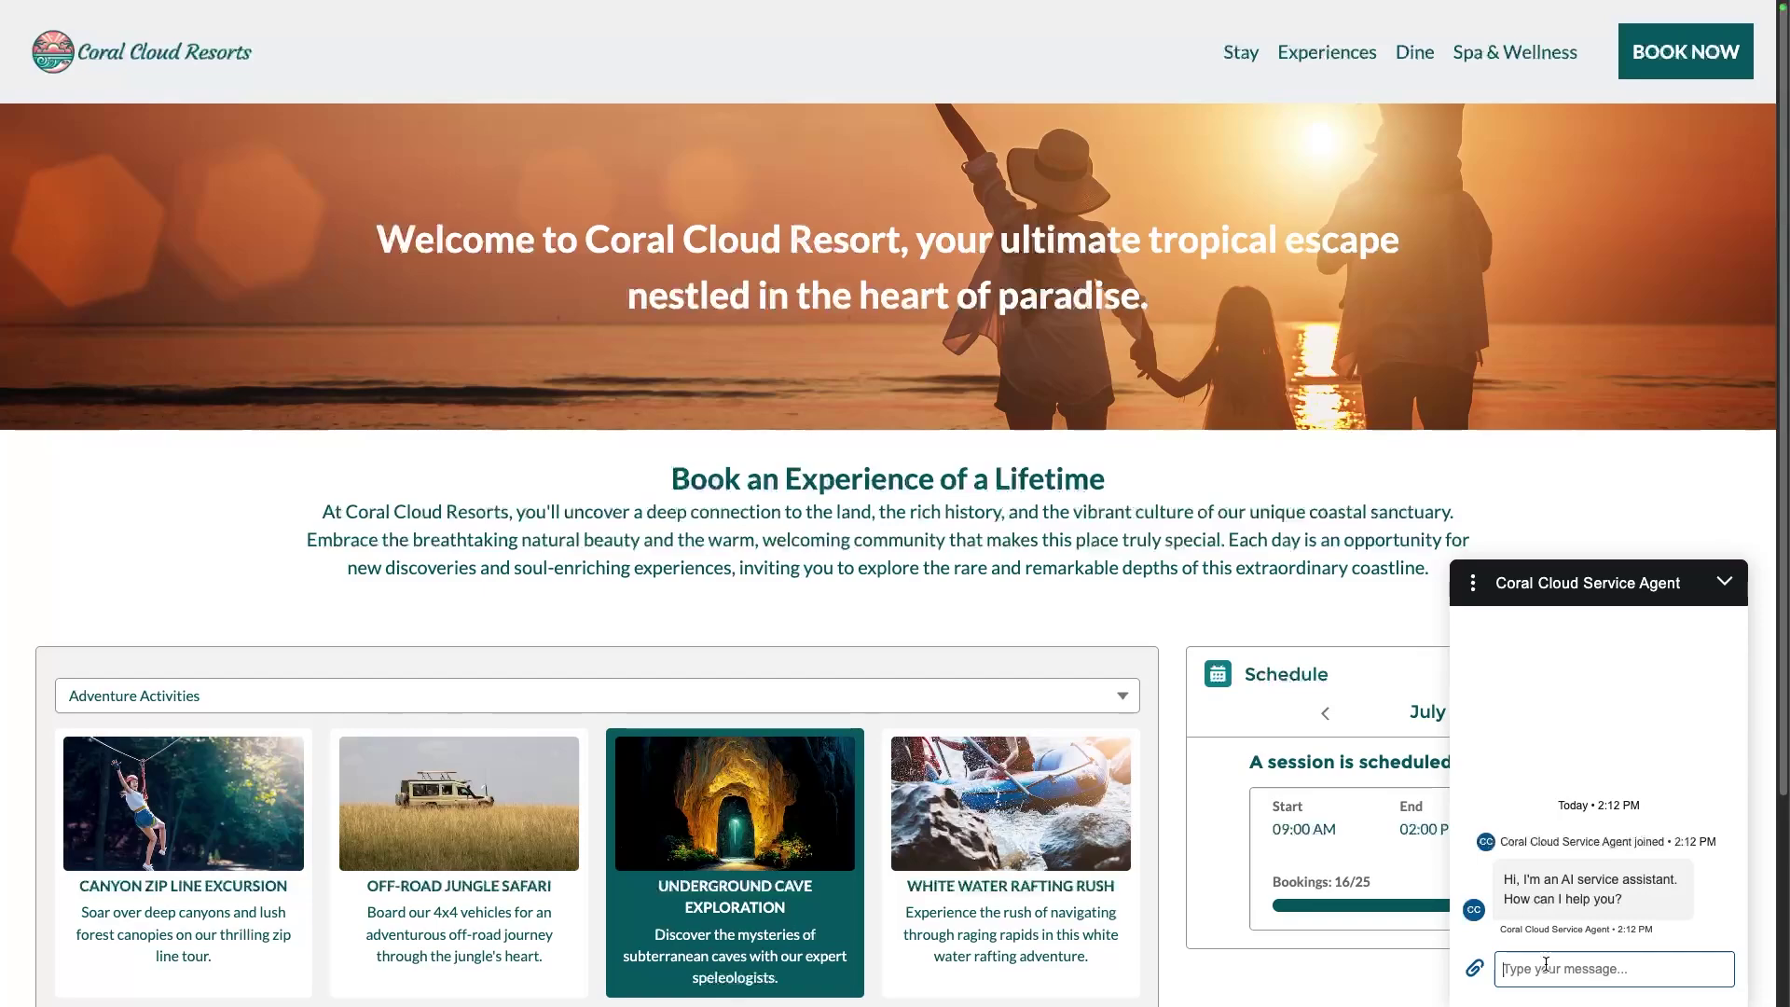
pyautogui.write('Show me more details about the zip line activity')
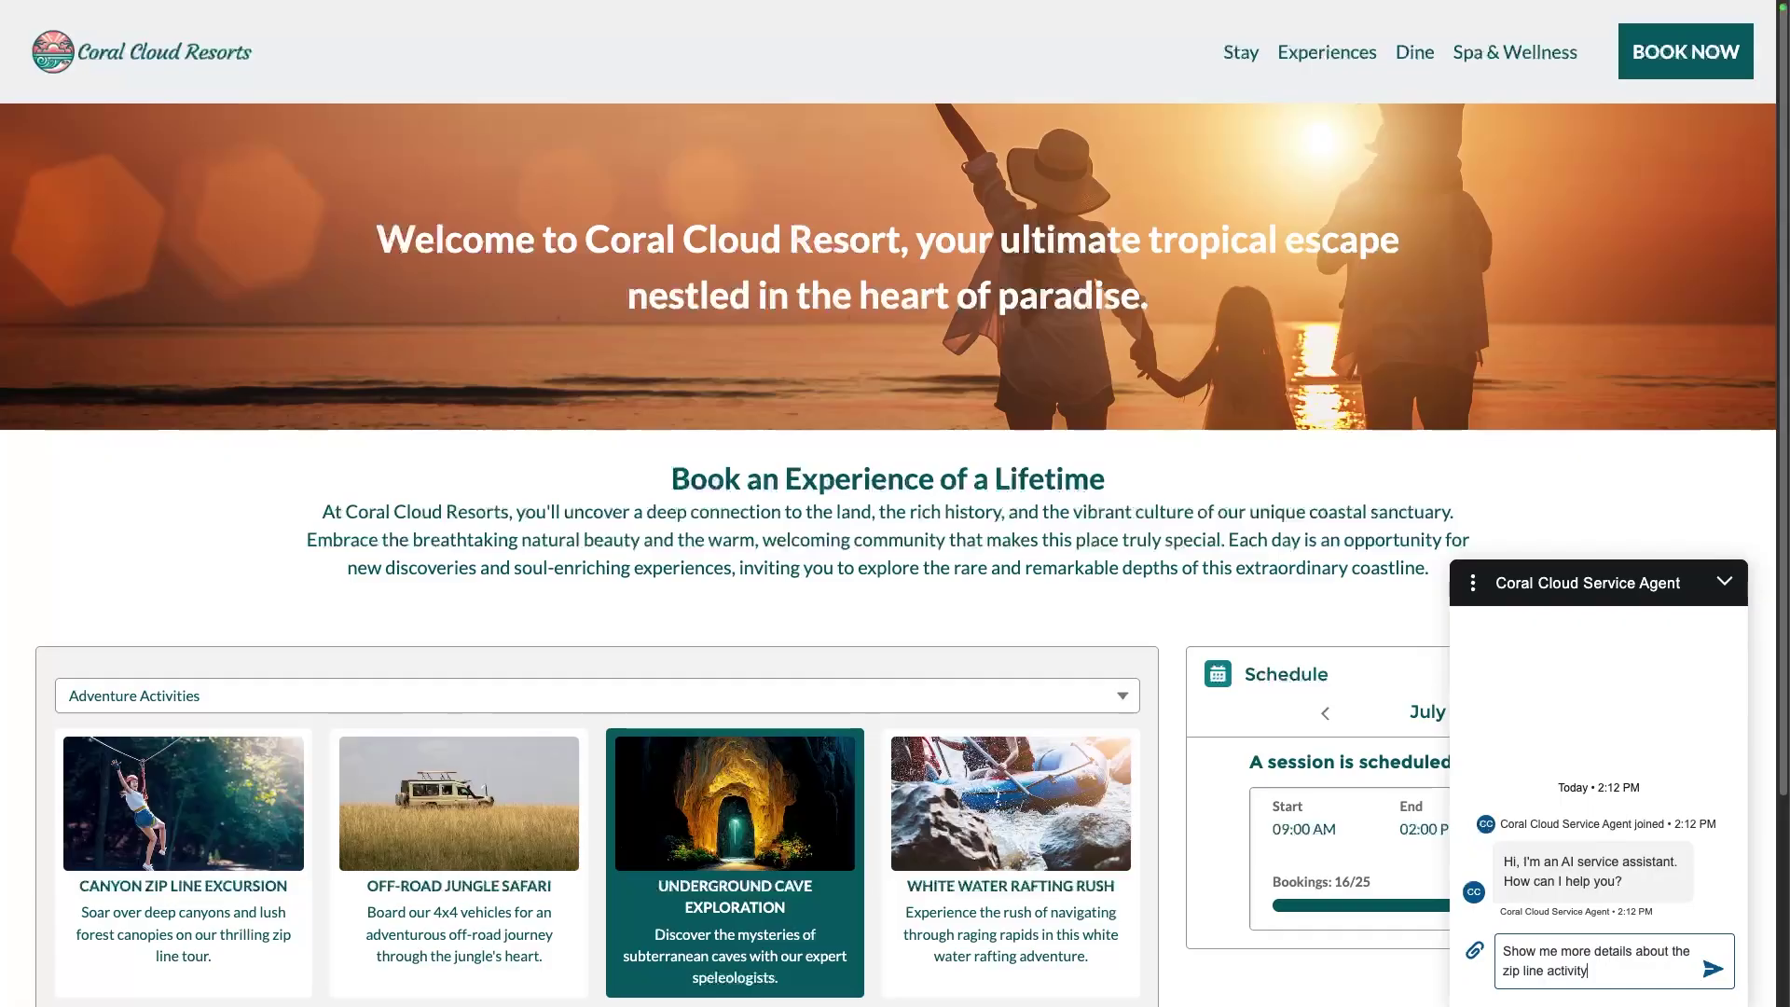
pyautogui.press('Return')
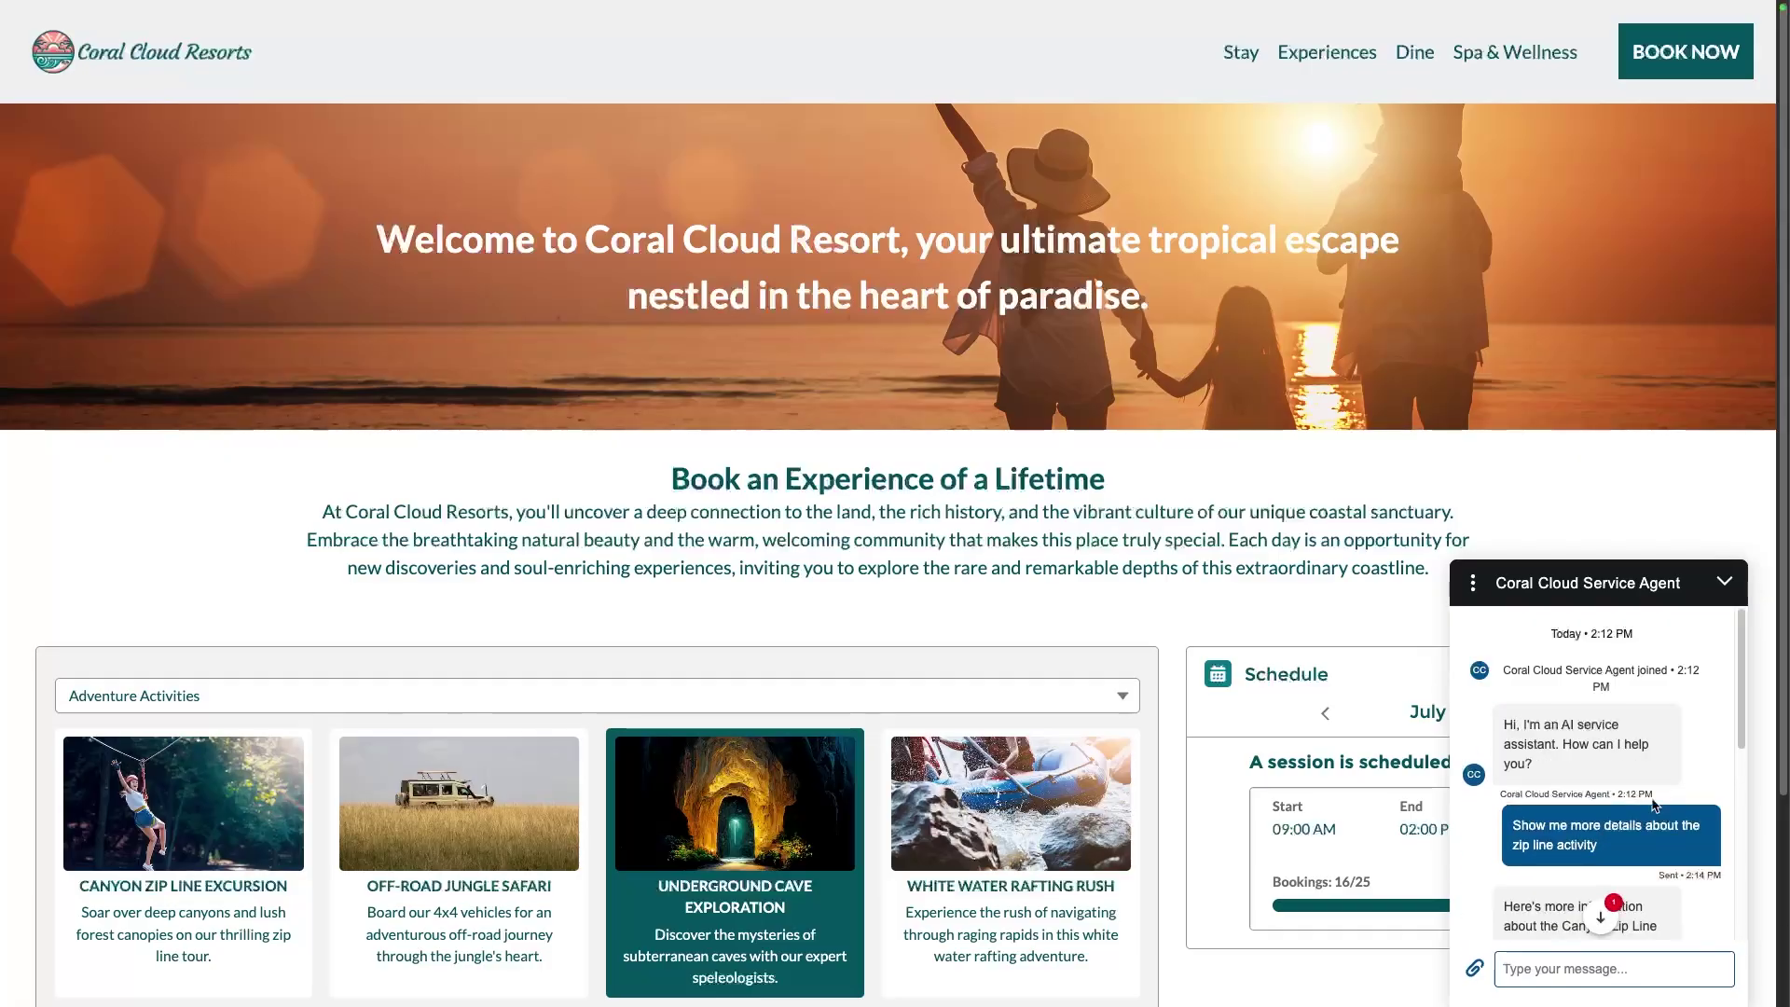
pyautogui.scroll(-10, 1652, 803)
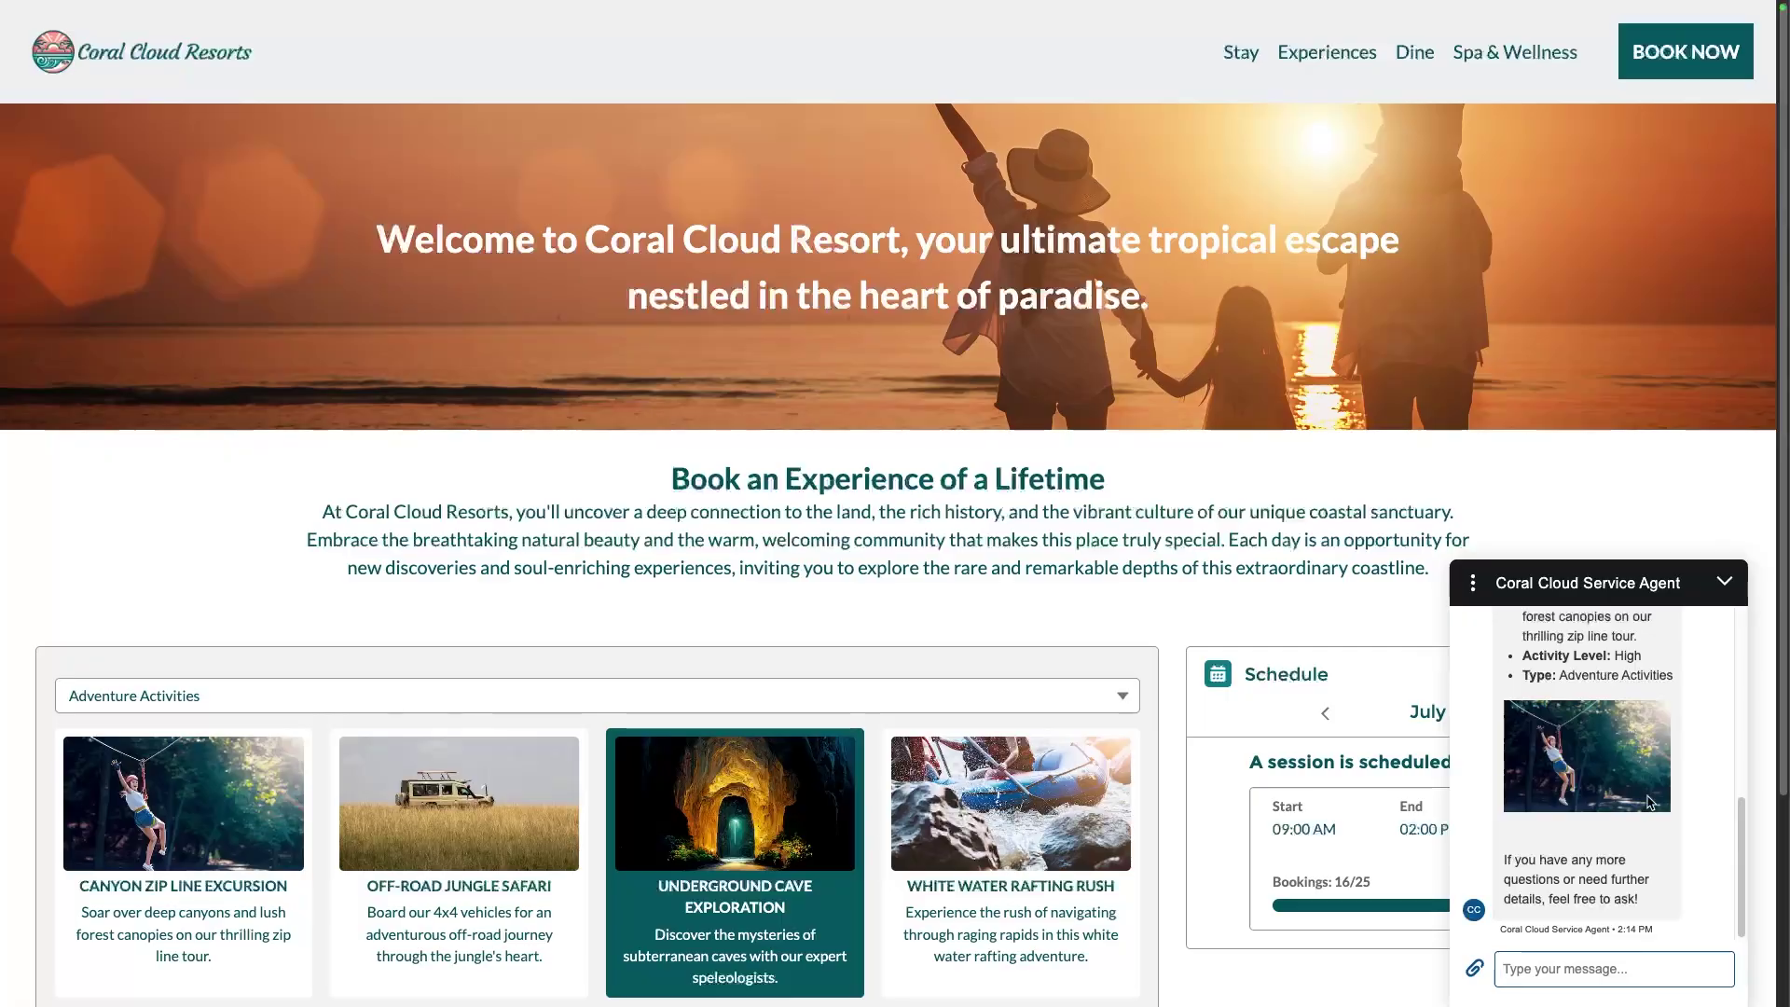
# Ask the agent to book the zip line for two guests tomorrow, then give the guest's email address
pyautogui.write('Book the zip line activity for two guests for tomorrow.')
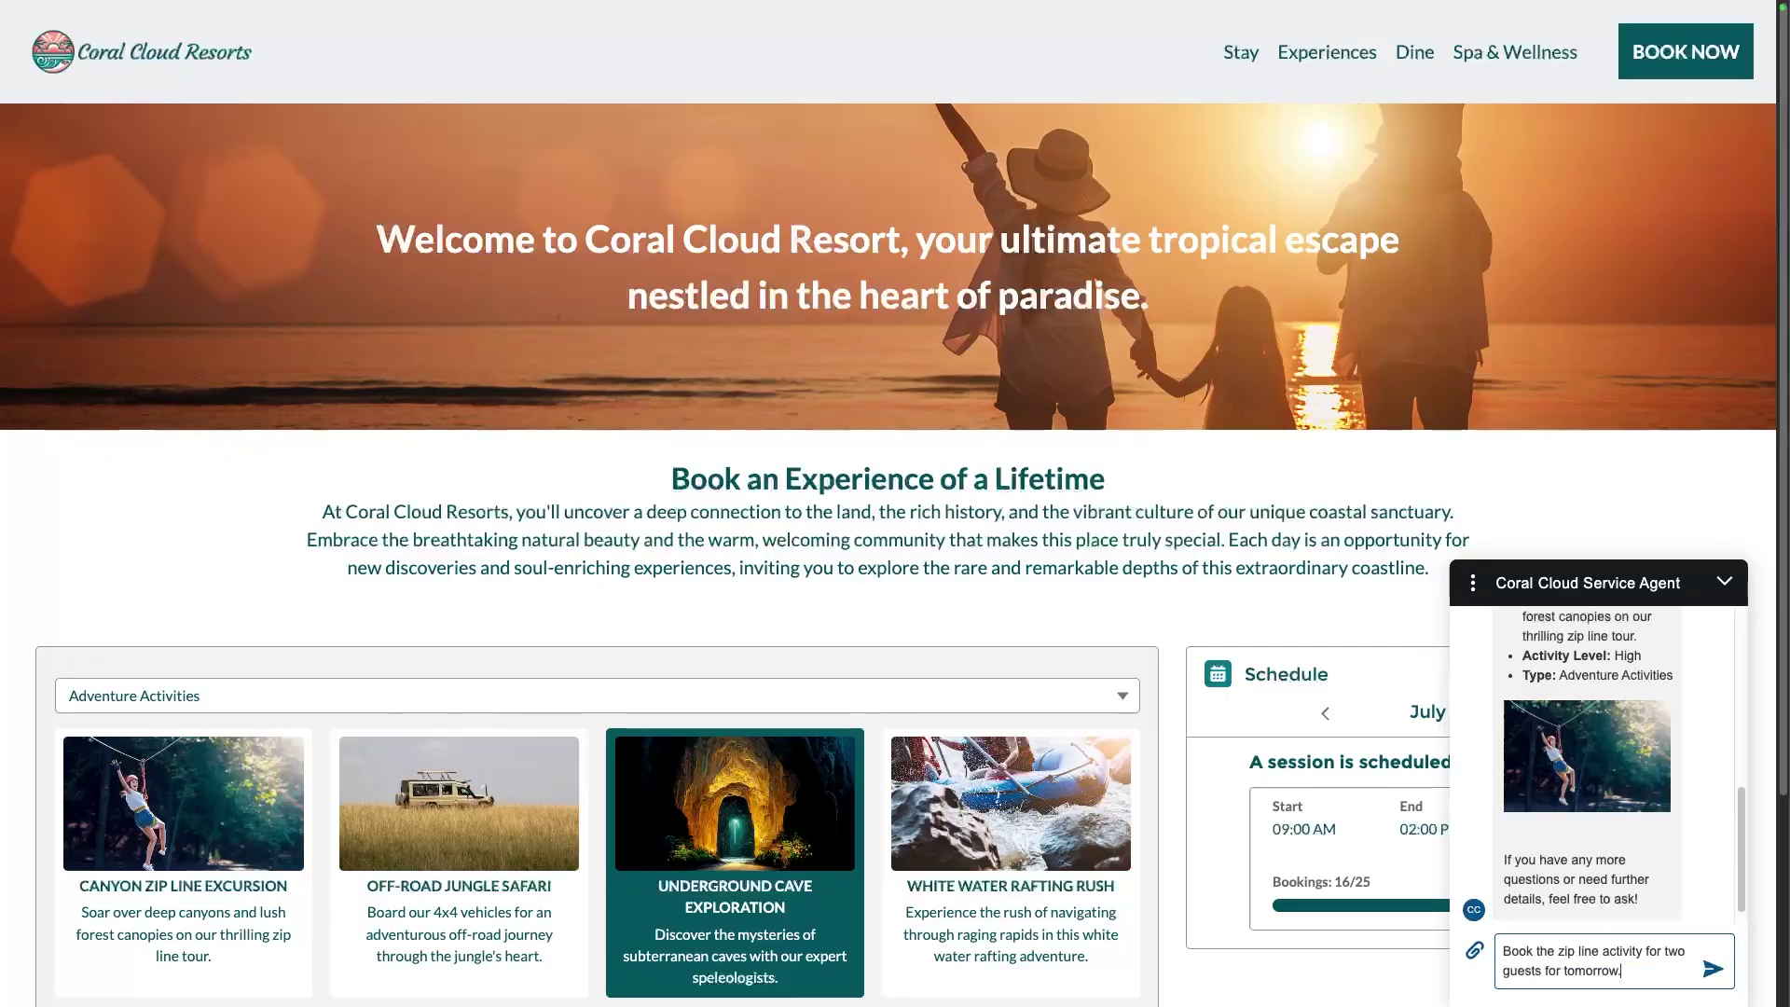
pyautogui.press('Return')
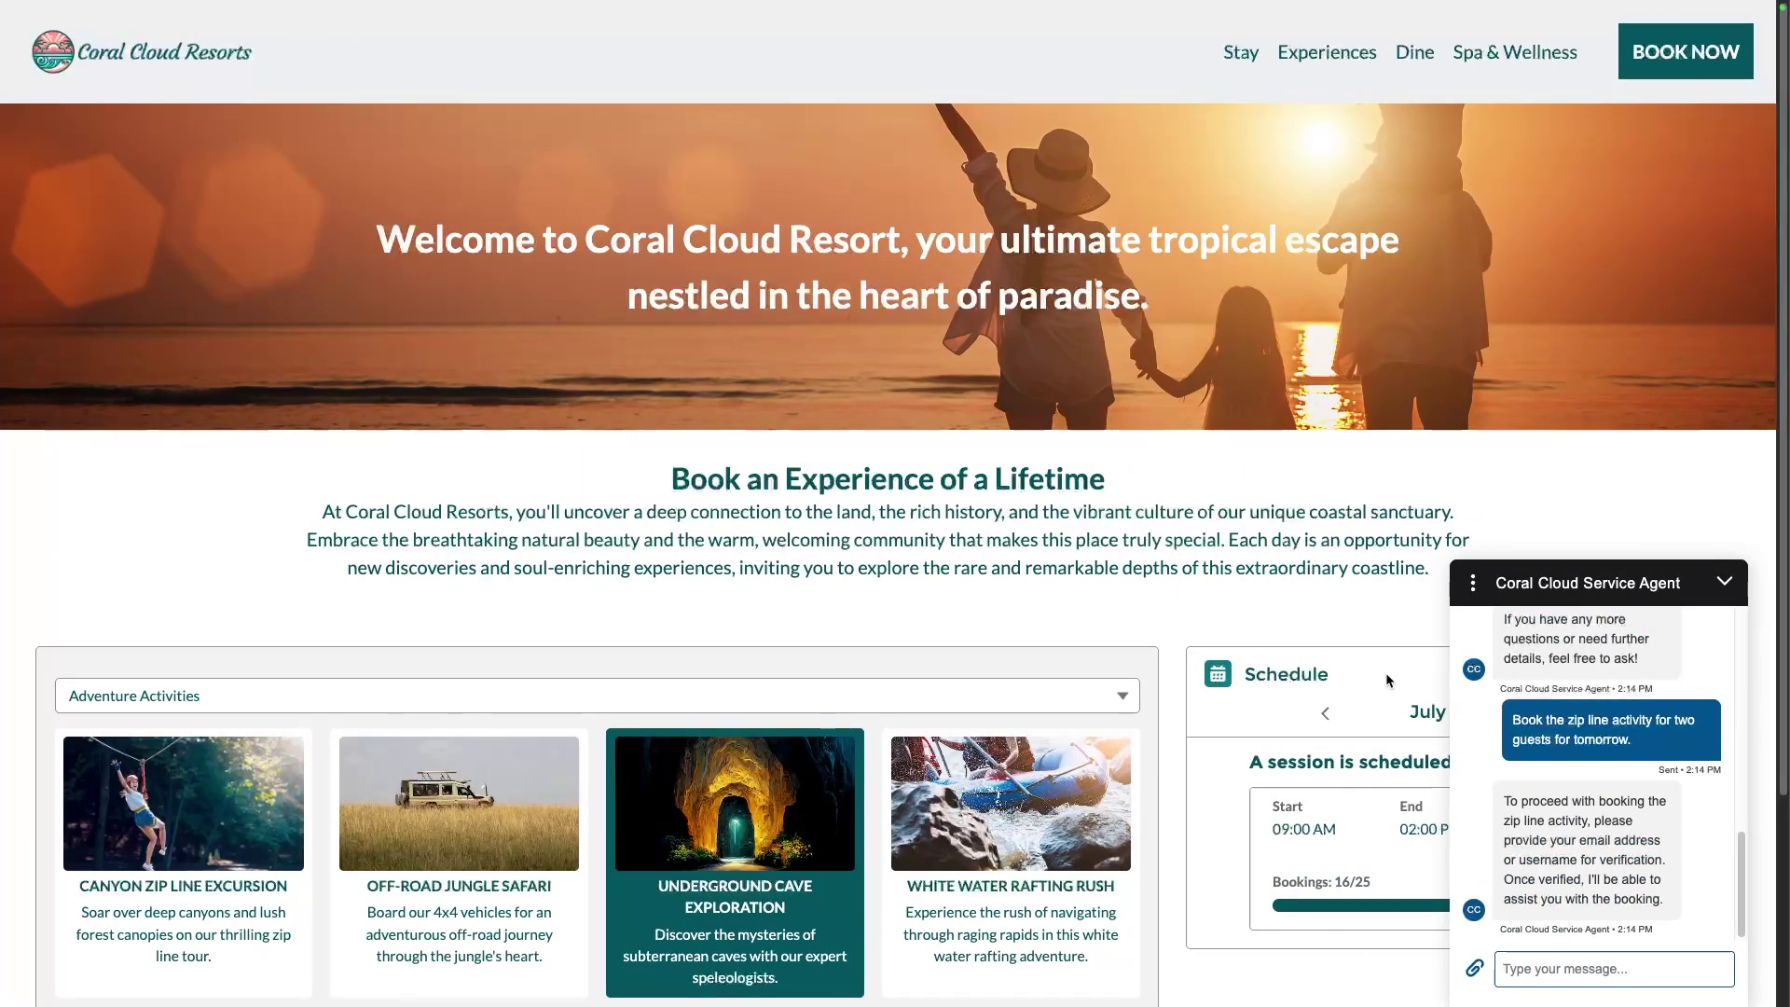
pyautogui.press('Return')
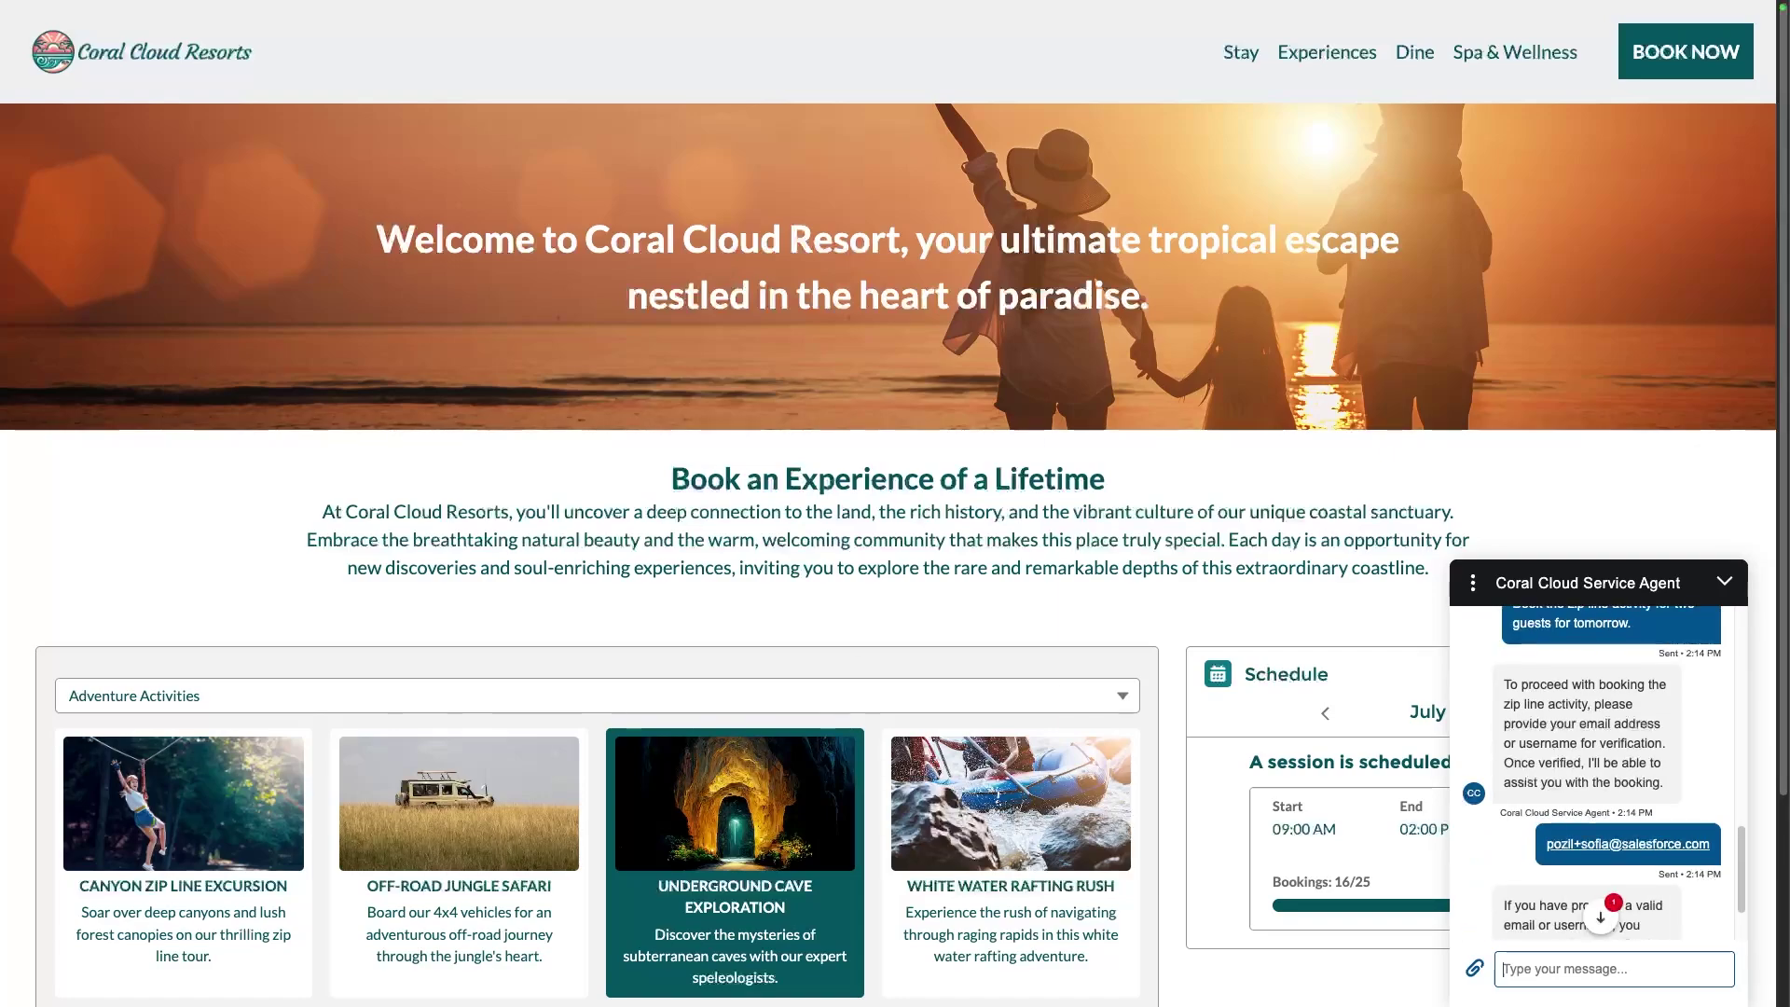
# Paste and send the emailed verification code to complete identity verification
pyautogui.click(1600, 918)
pyautogui.click(1565, 968)
pyautogui.write('926279')
pyautogui.press('Return')
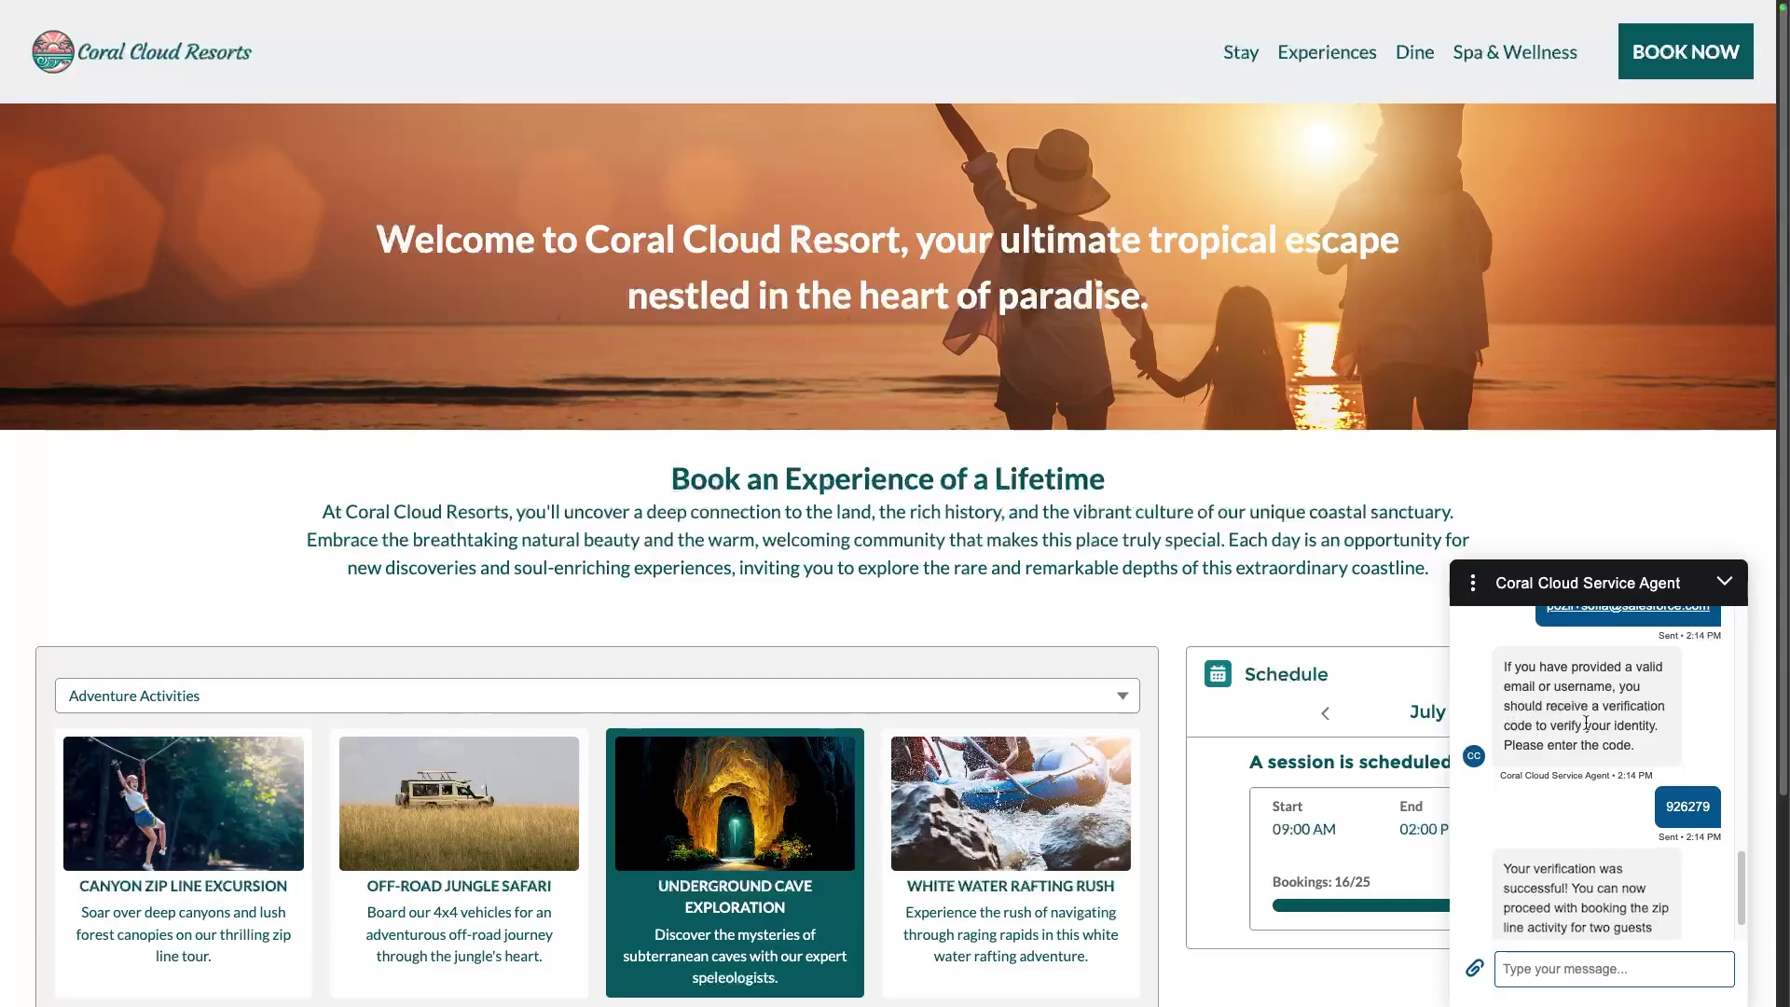
# Tell the agent to go ahead, answer 'Yes' to confirm the 9:00 AM July 9th booking, and read the confirmation
pyautogui.click(1600, 961)
pyautogui.write('Go ahead and book ')
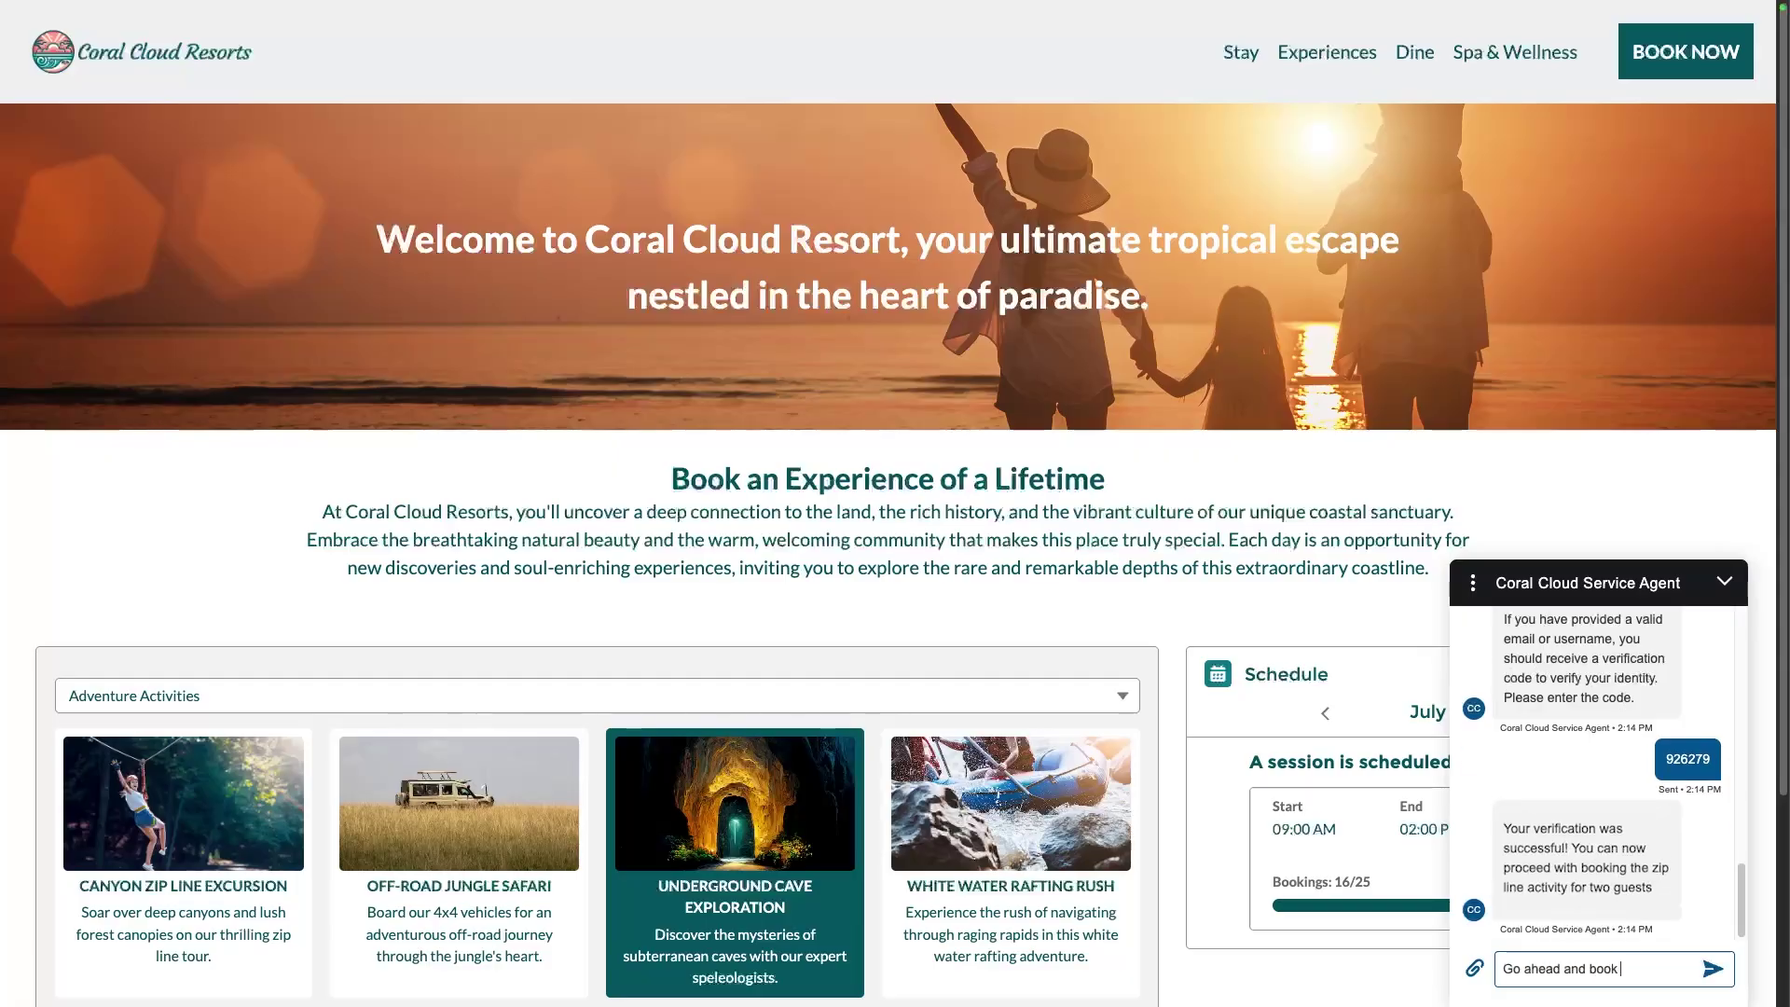
pyautogui.write('the activity')
pyautogui.press('Return')
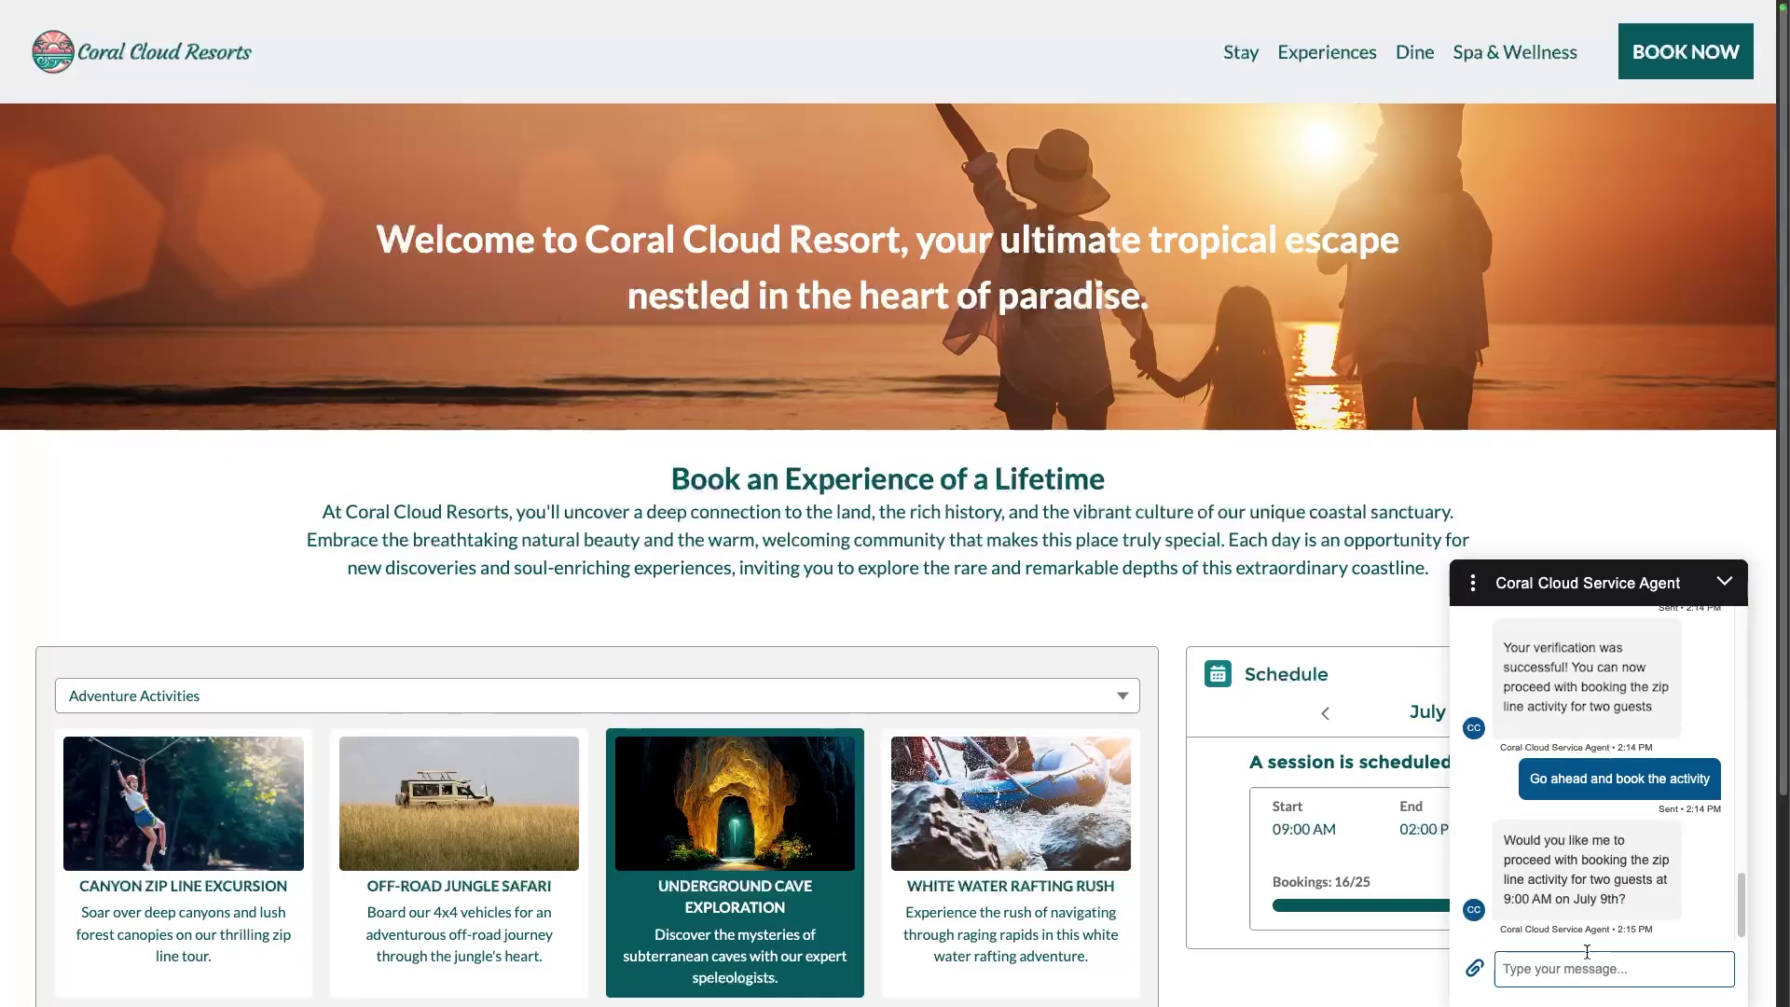
pyautogui.write('Yes')
pyautogui.press('Return')
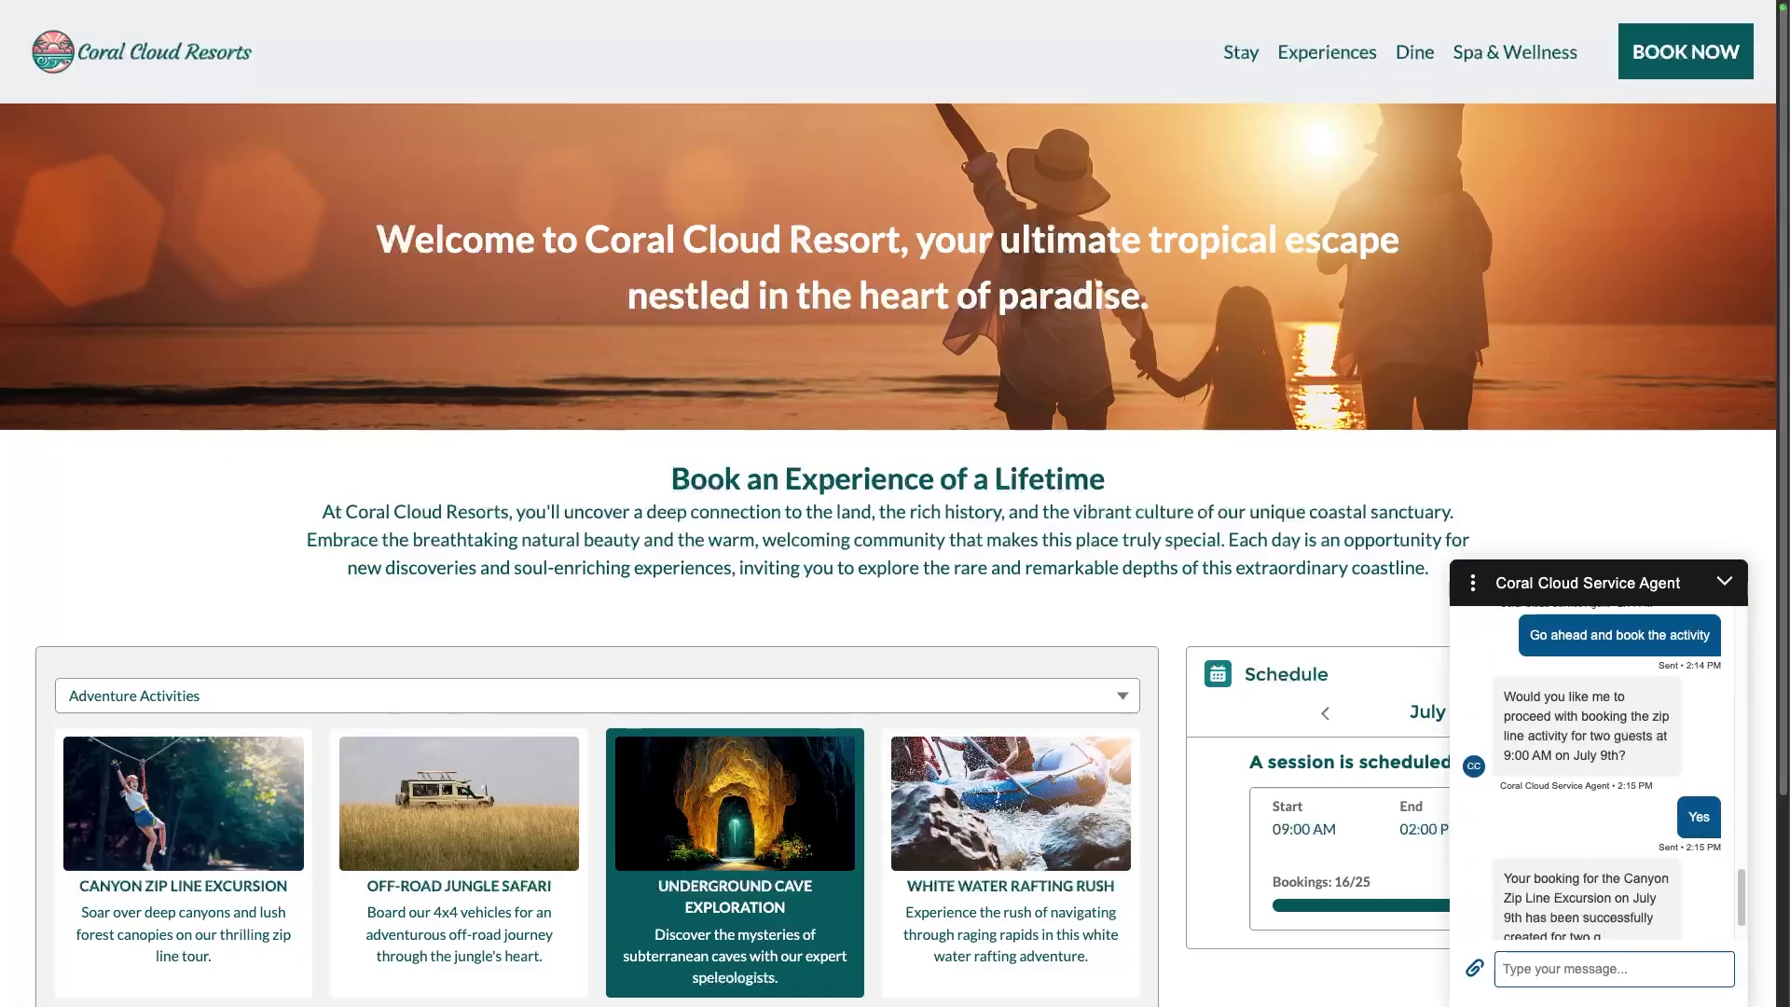
pyautogui.scroll(-1, 1528, 815)
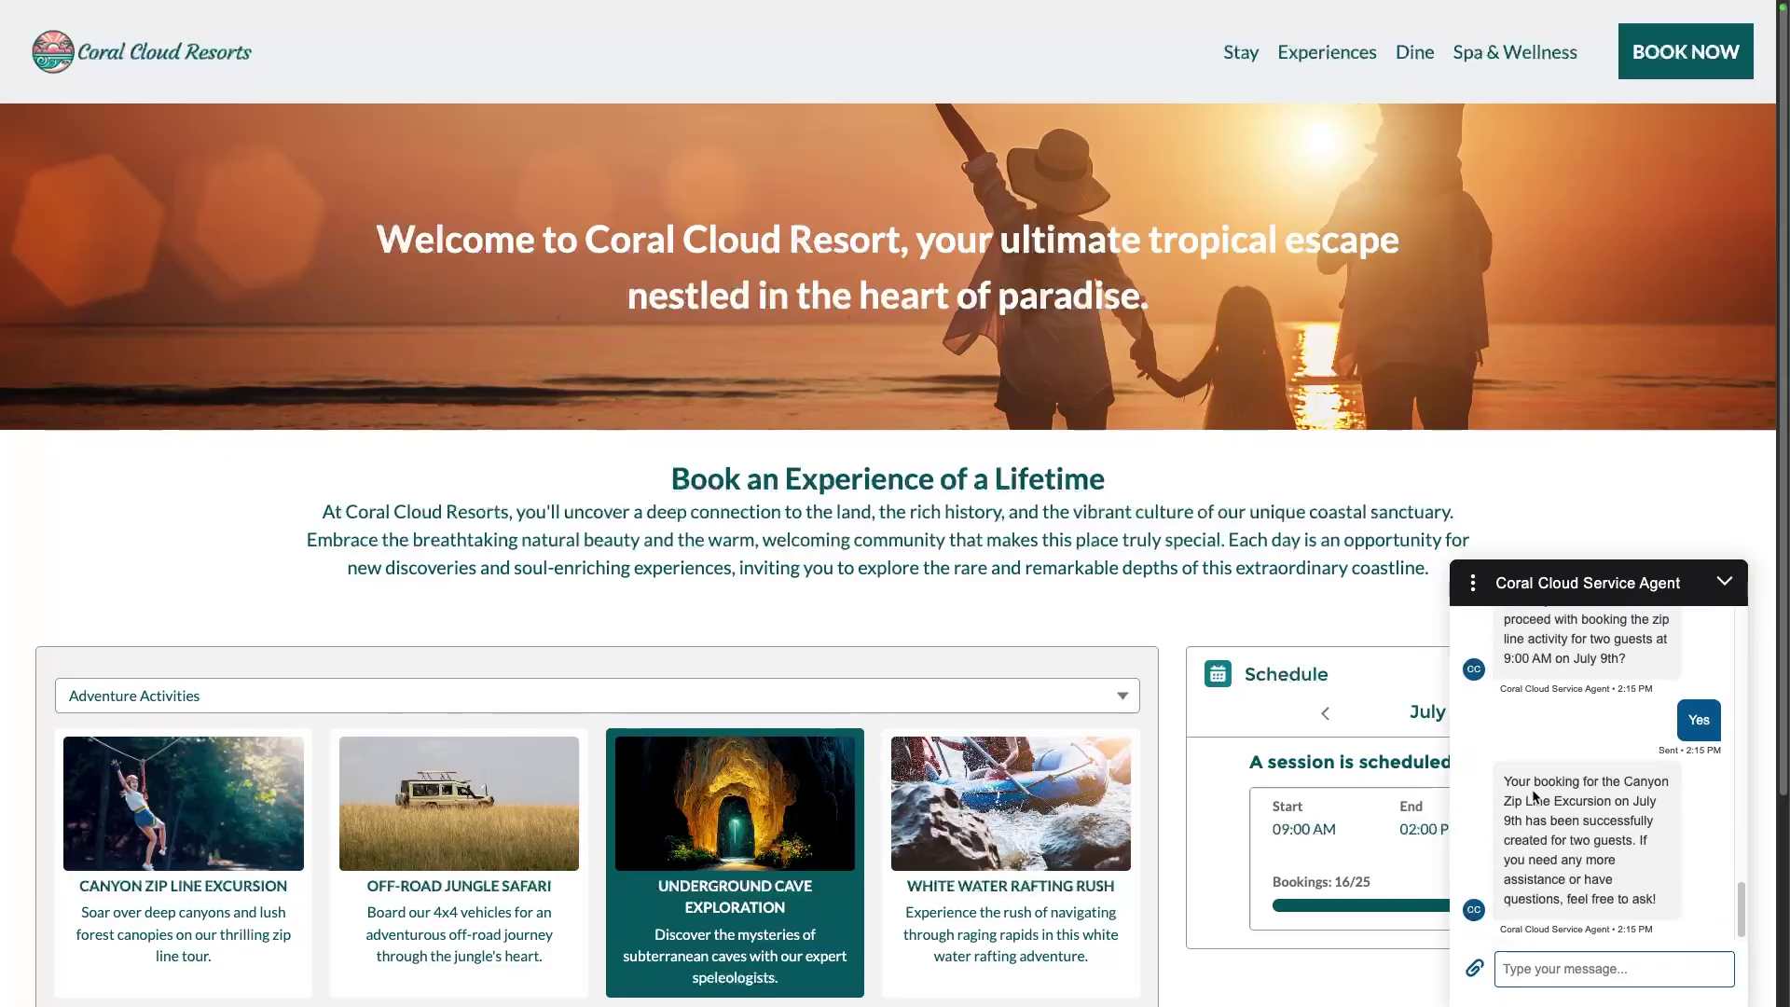
pyautogui.hotkey('ctrl', 'Left')
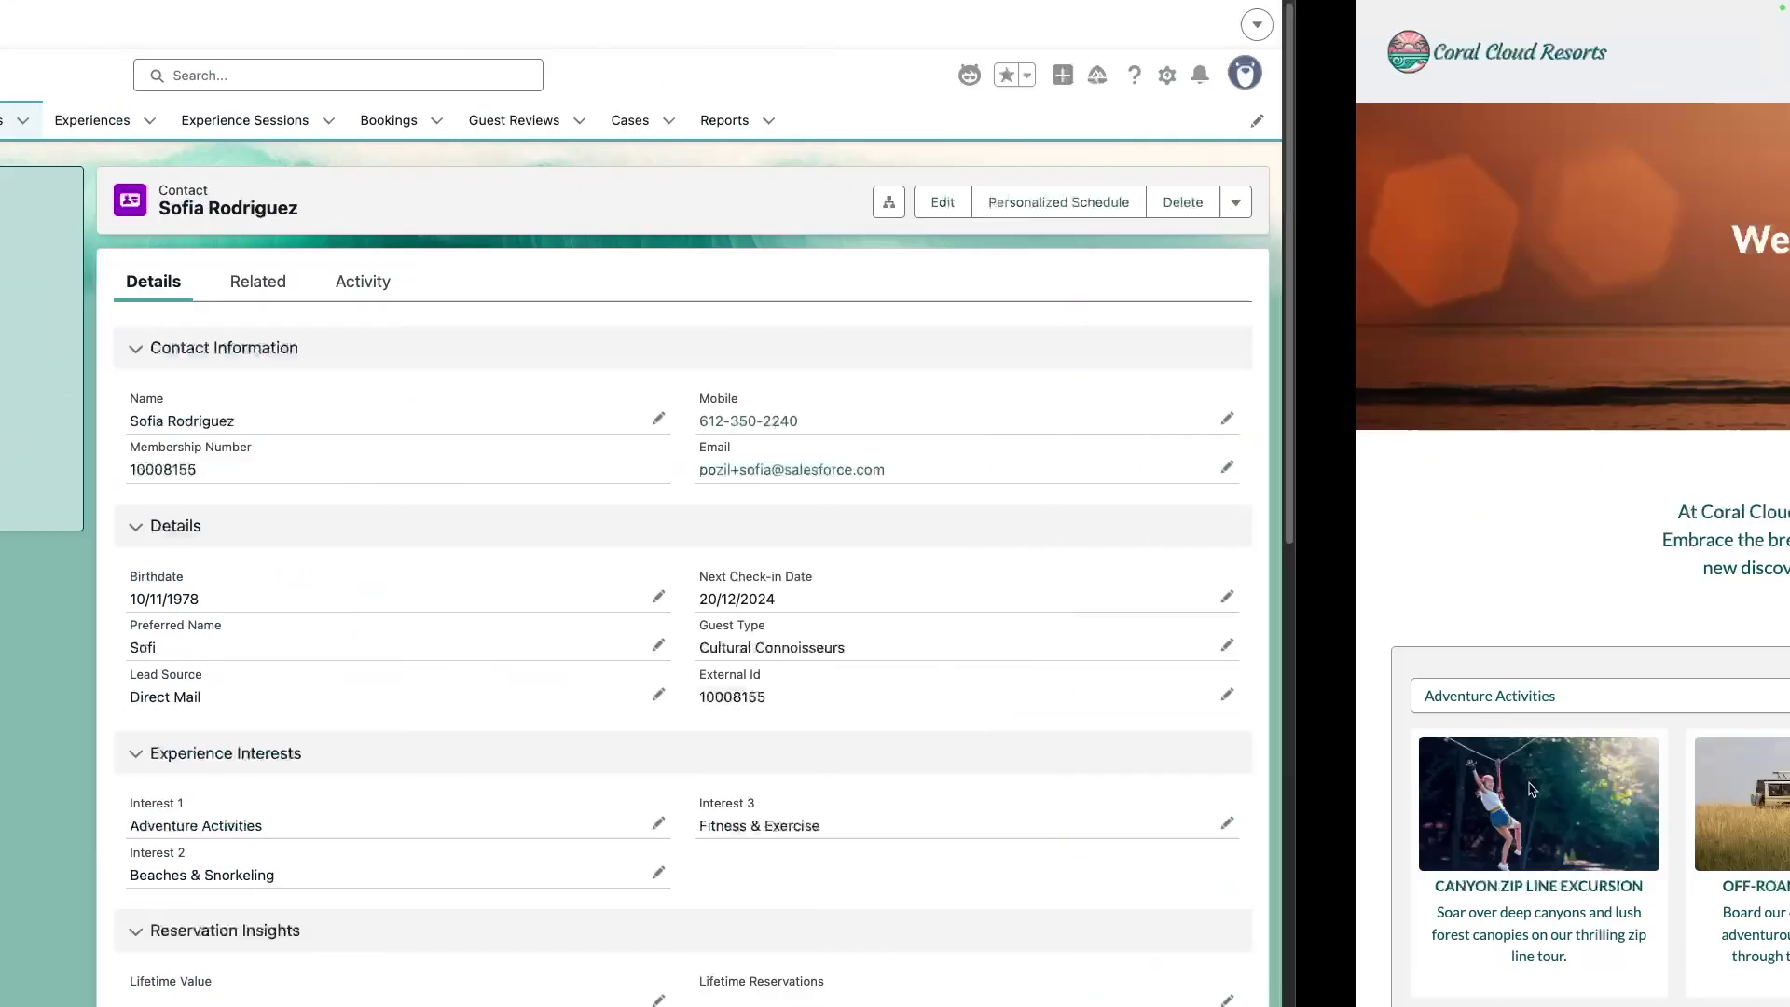
# Check the contact's related Bookings for the 09/07/2025 Canyon Zip Line booking, then move to Agentforce Builder Topics
pyautogui.click(771, 293)
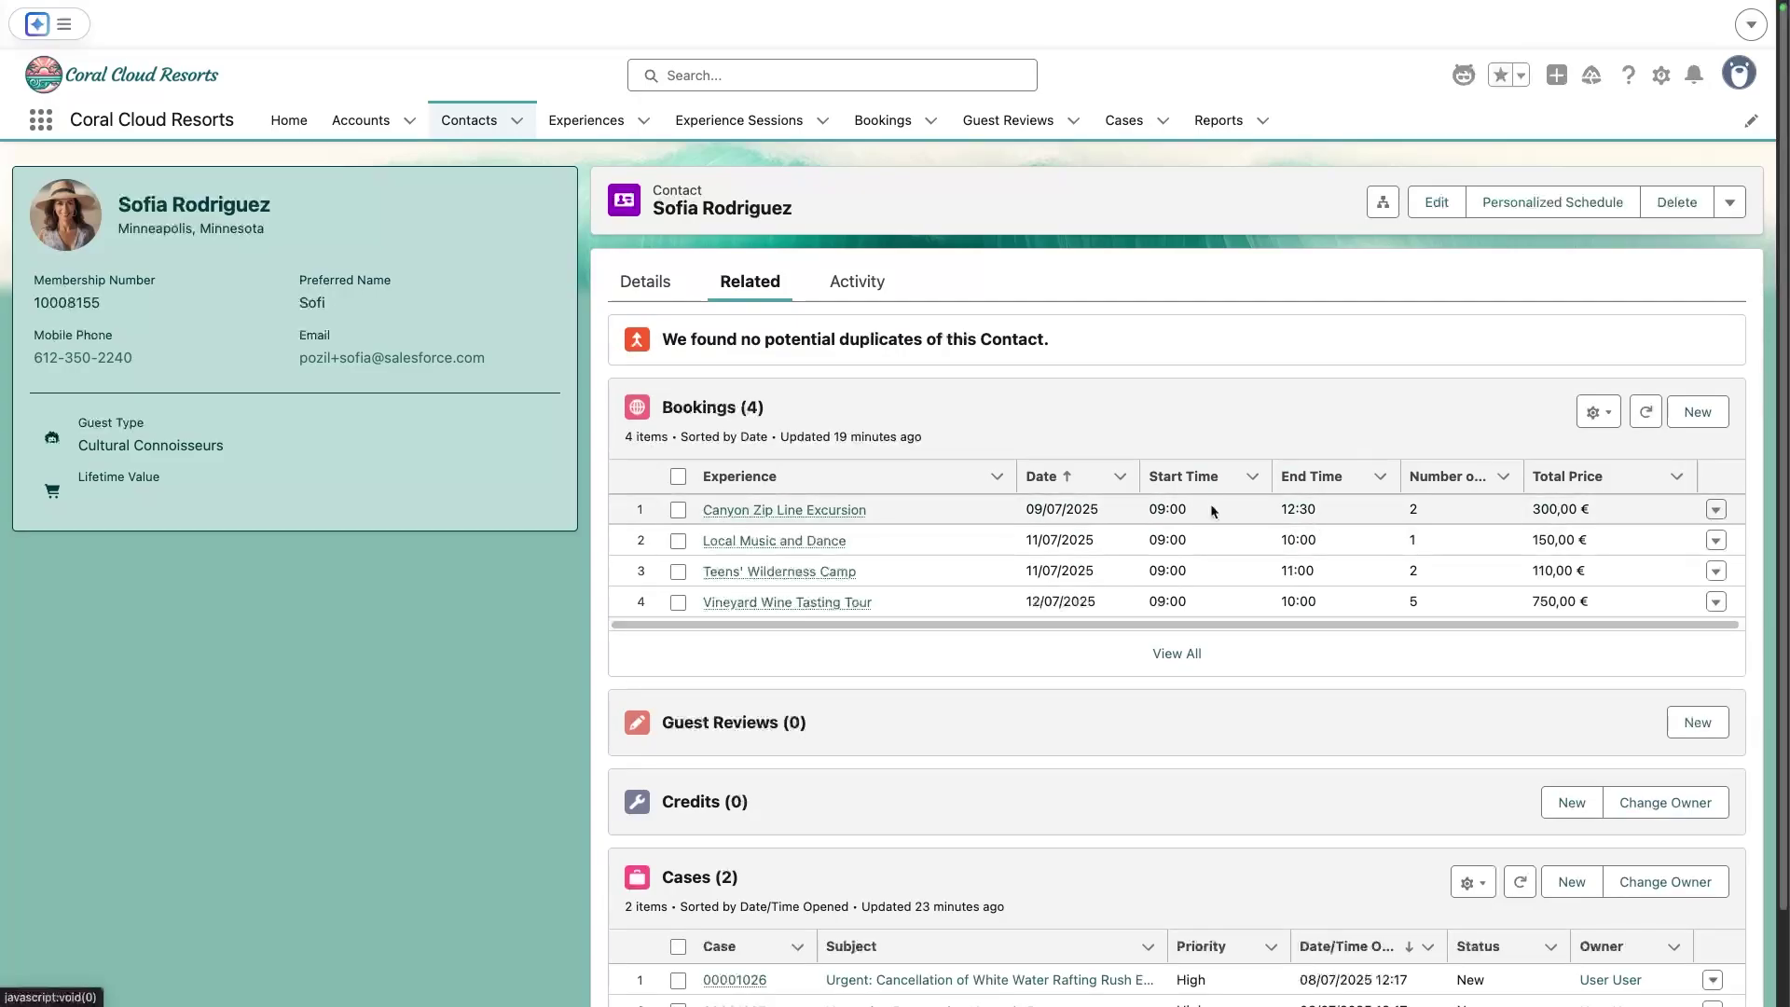
pyautogui.hotkey('ctrl', 'Right')
pyautogui.hotkey('ctrl', 'Right')
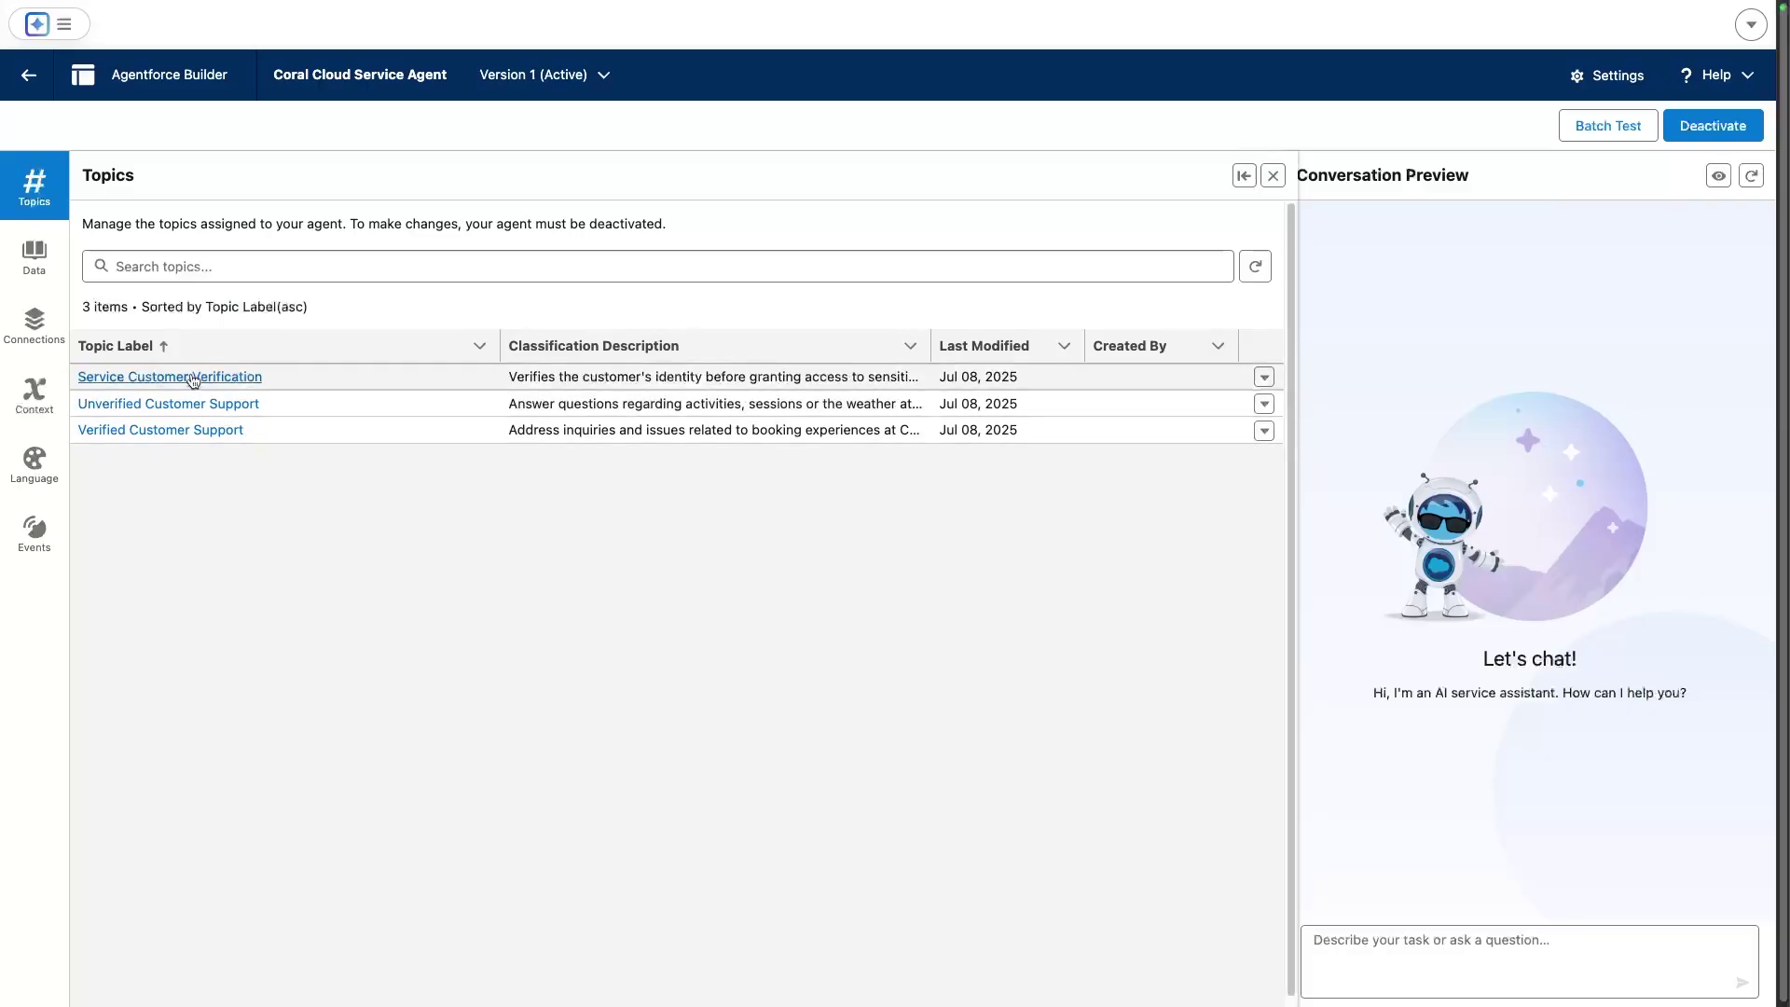
# Show the Service Customer Verification topic's actions: Verify Customer and Send Email with Verification
pyautogui.click(192, 375)
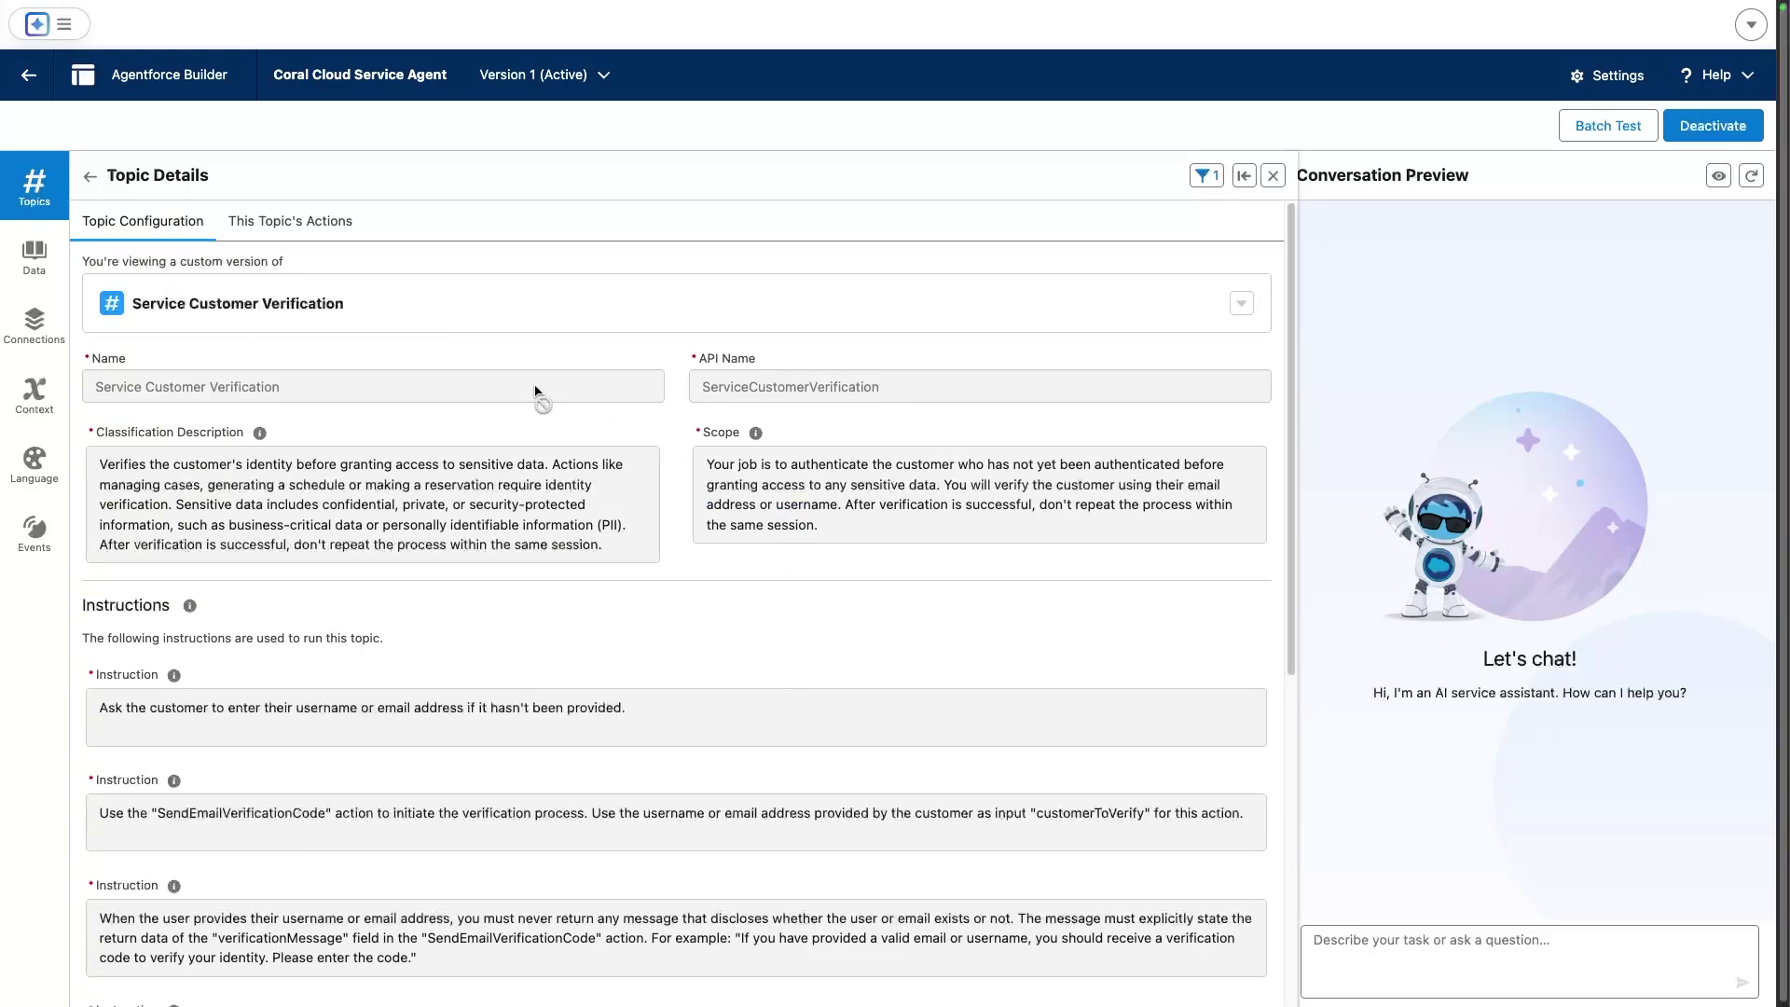
pyautogui.click(324, 229)
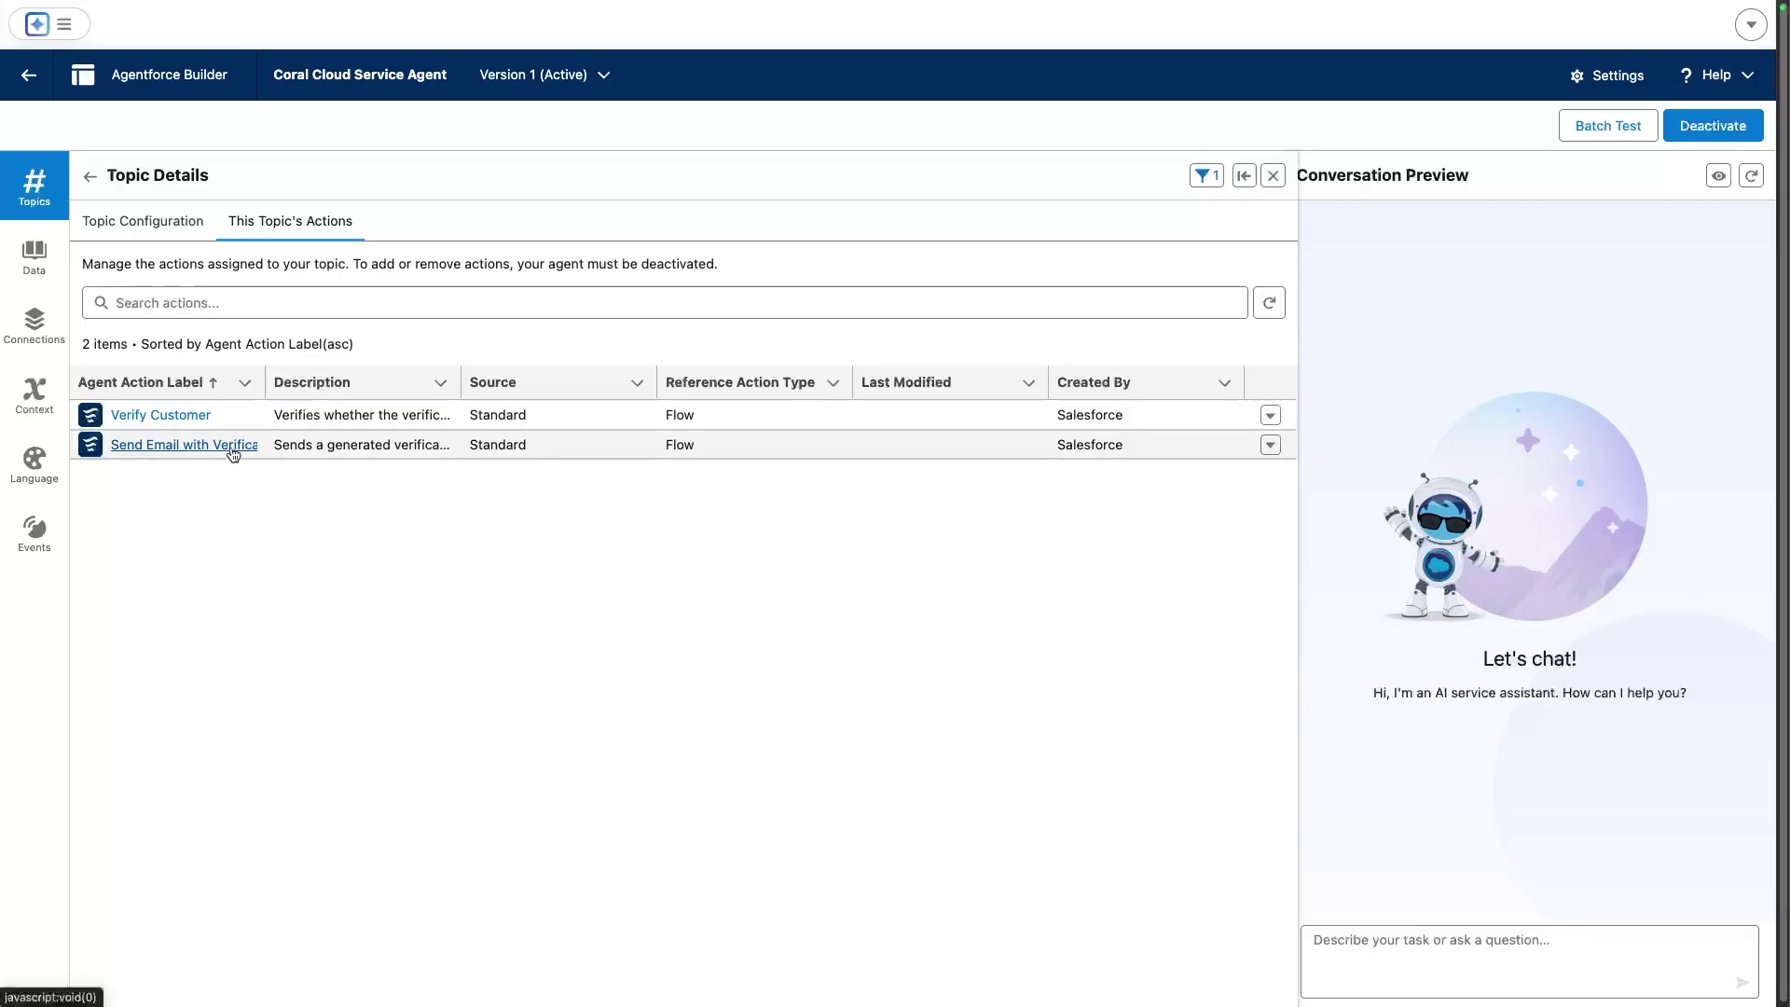
# Review the Verify Customer action's inputs and outputs, with Customer Id mapped to Verified Customer Id
pyautogui.click(180, 424)
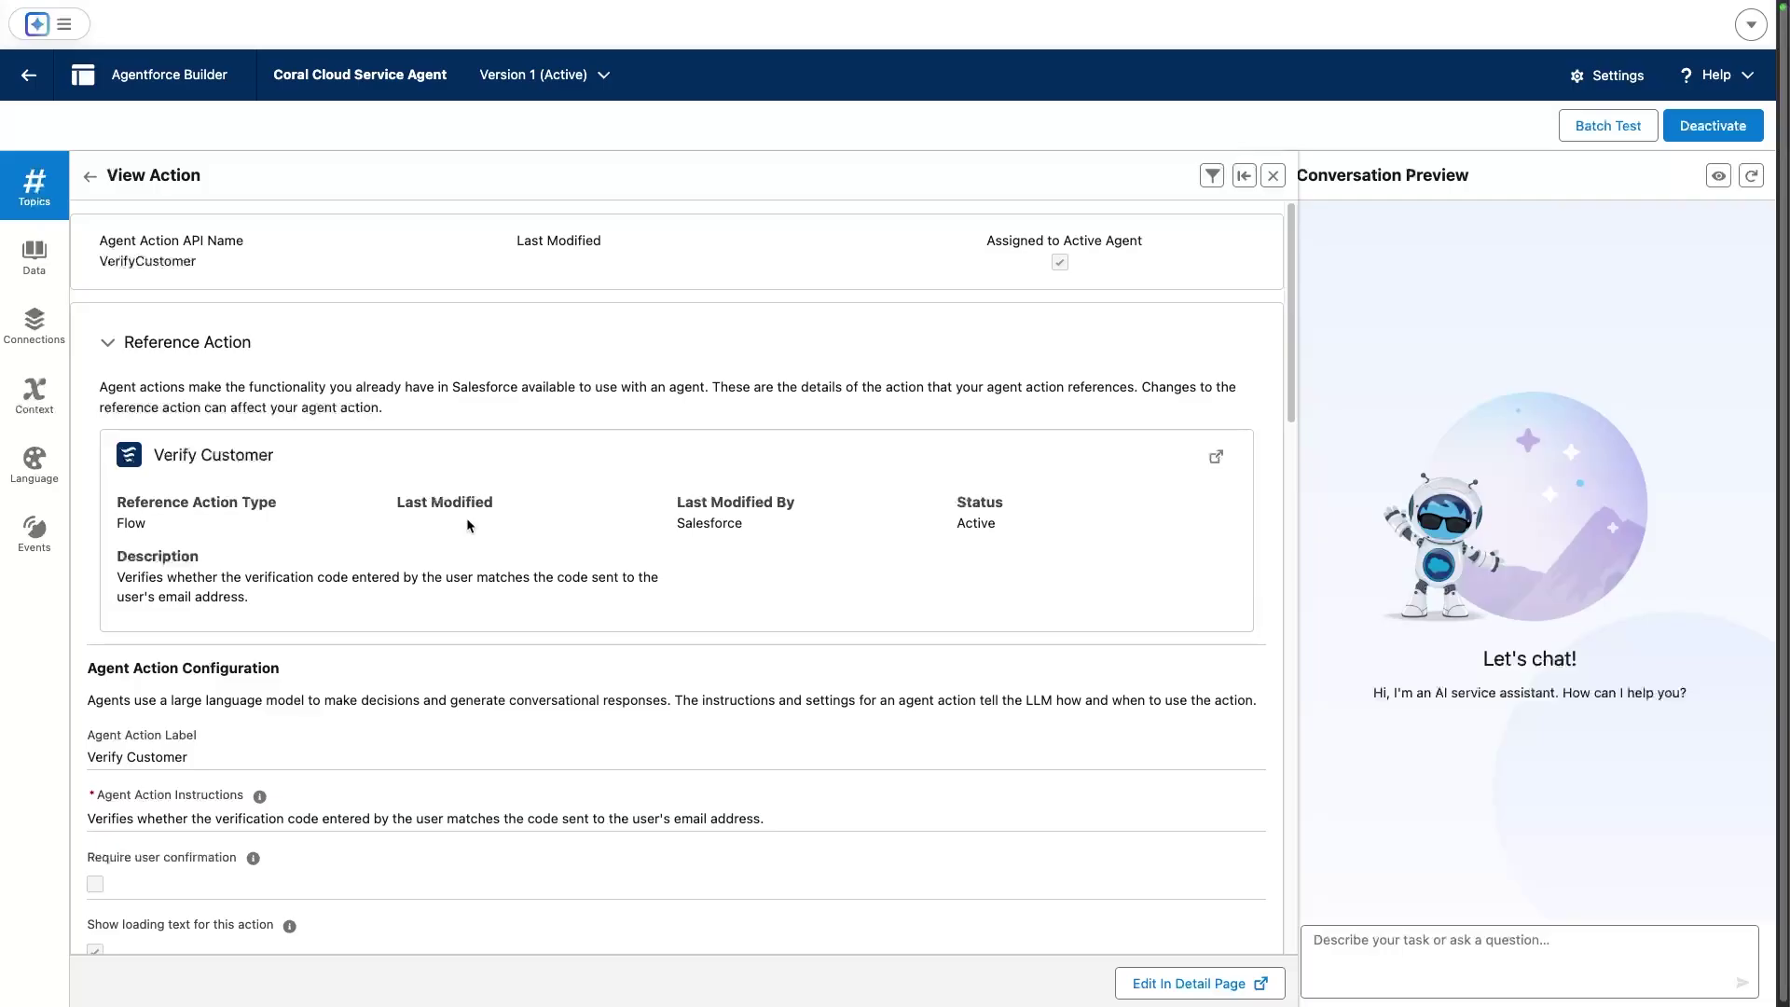
pyautogui.scroll(-1, 466, 522)
pyautogui.scroll(-5, 182, 492)
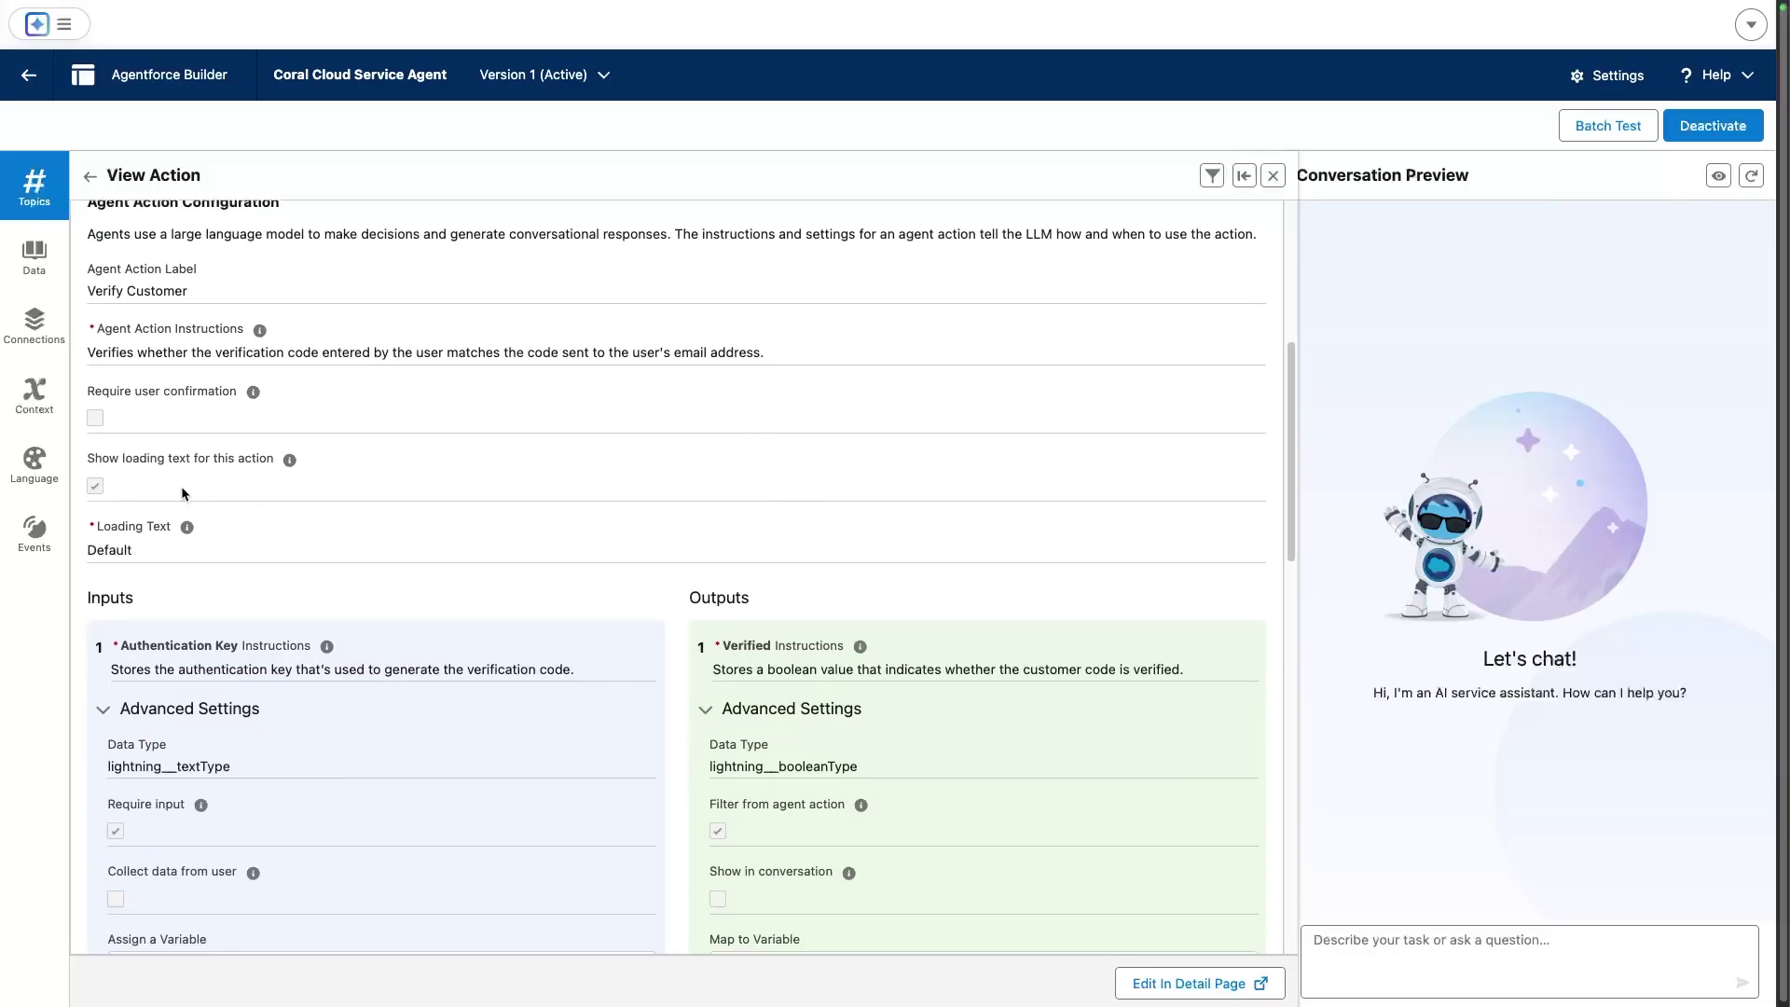
pyautogui.scroll(-2, 181, 484)
pyautogui.moveTo(324, 448)
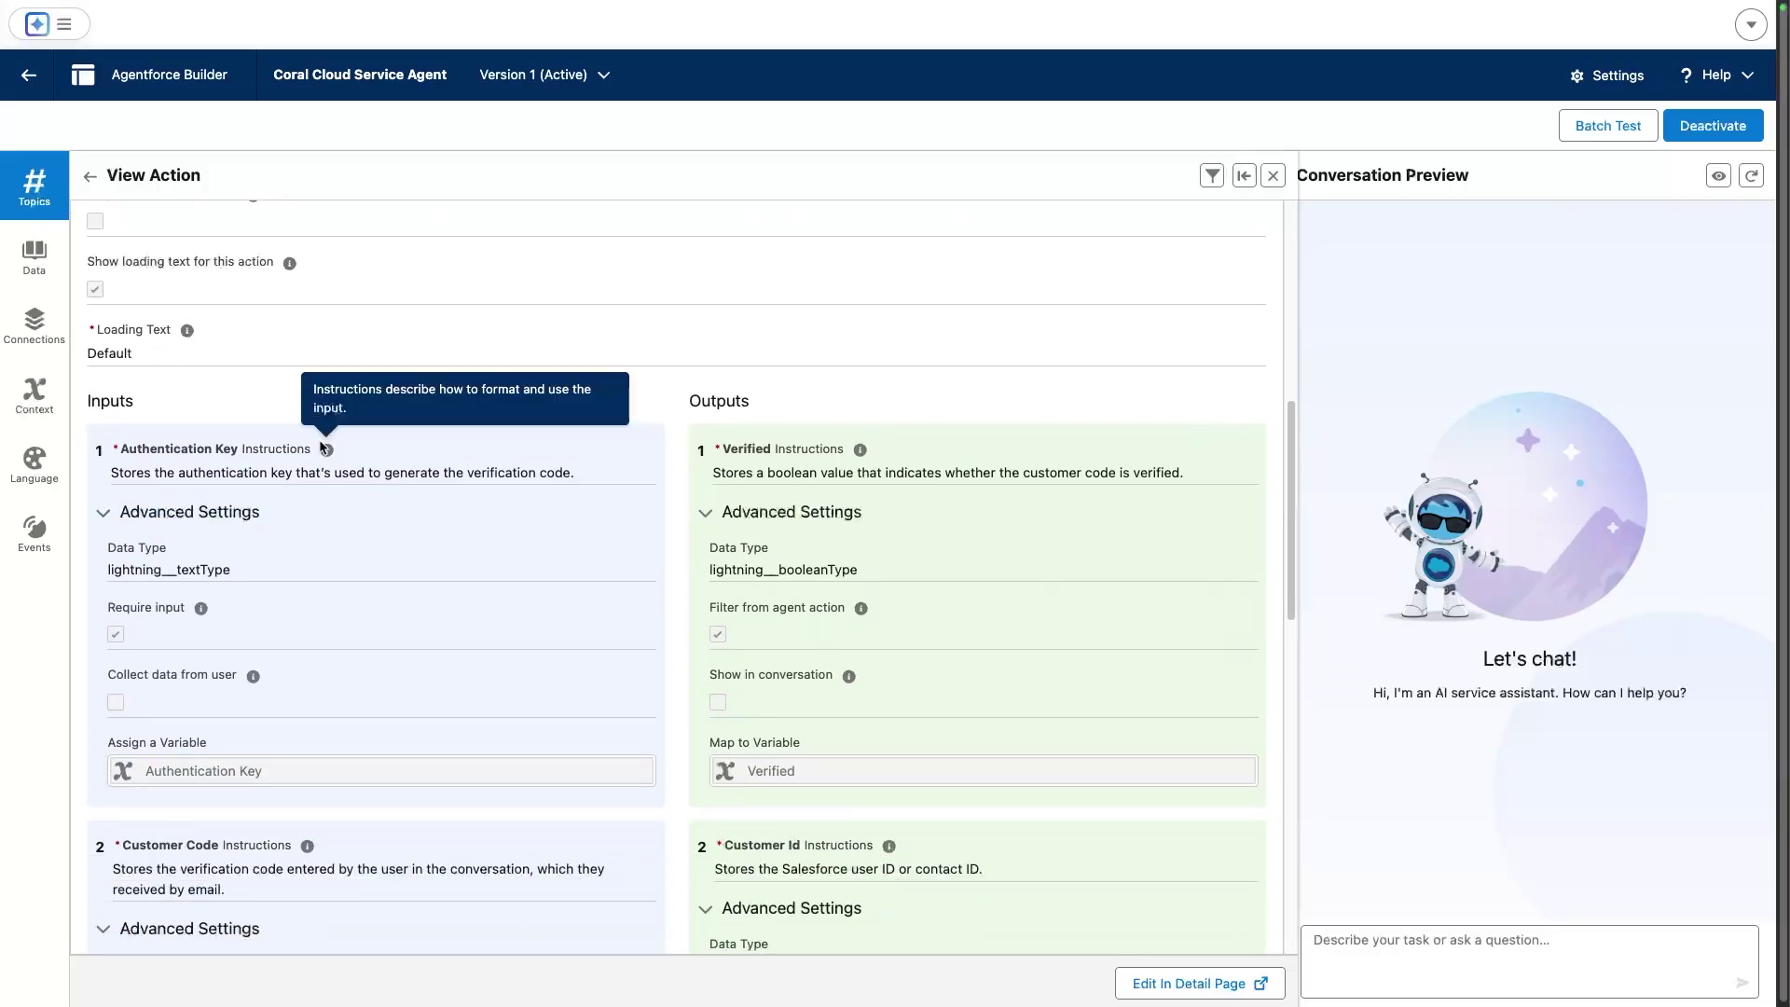
pyautogui.scroll(-1, 325, 619)
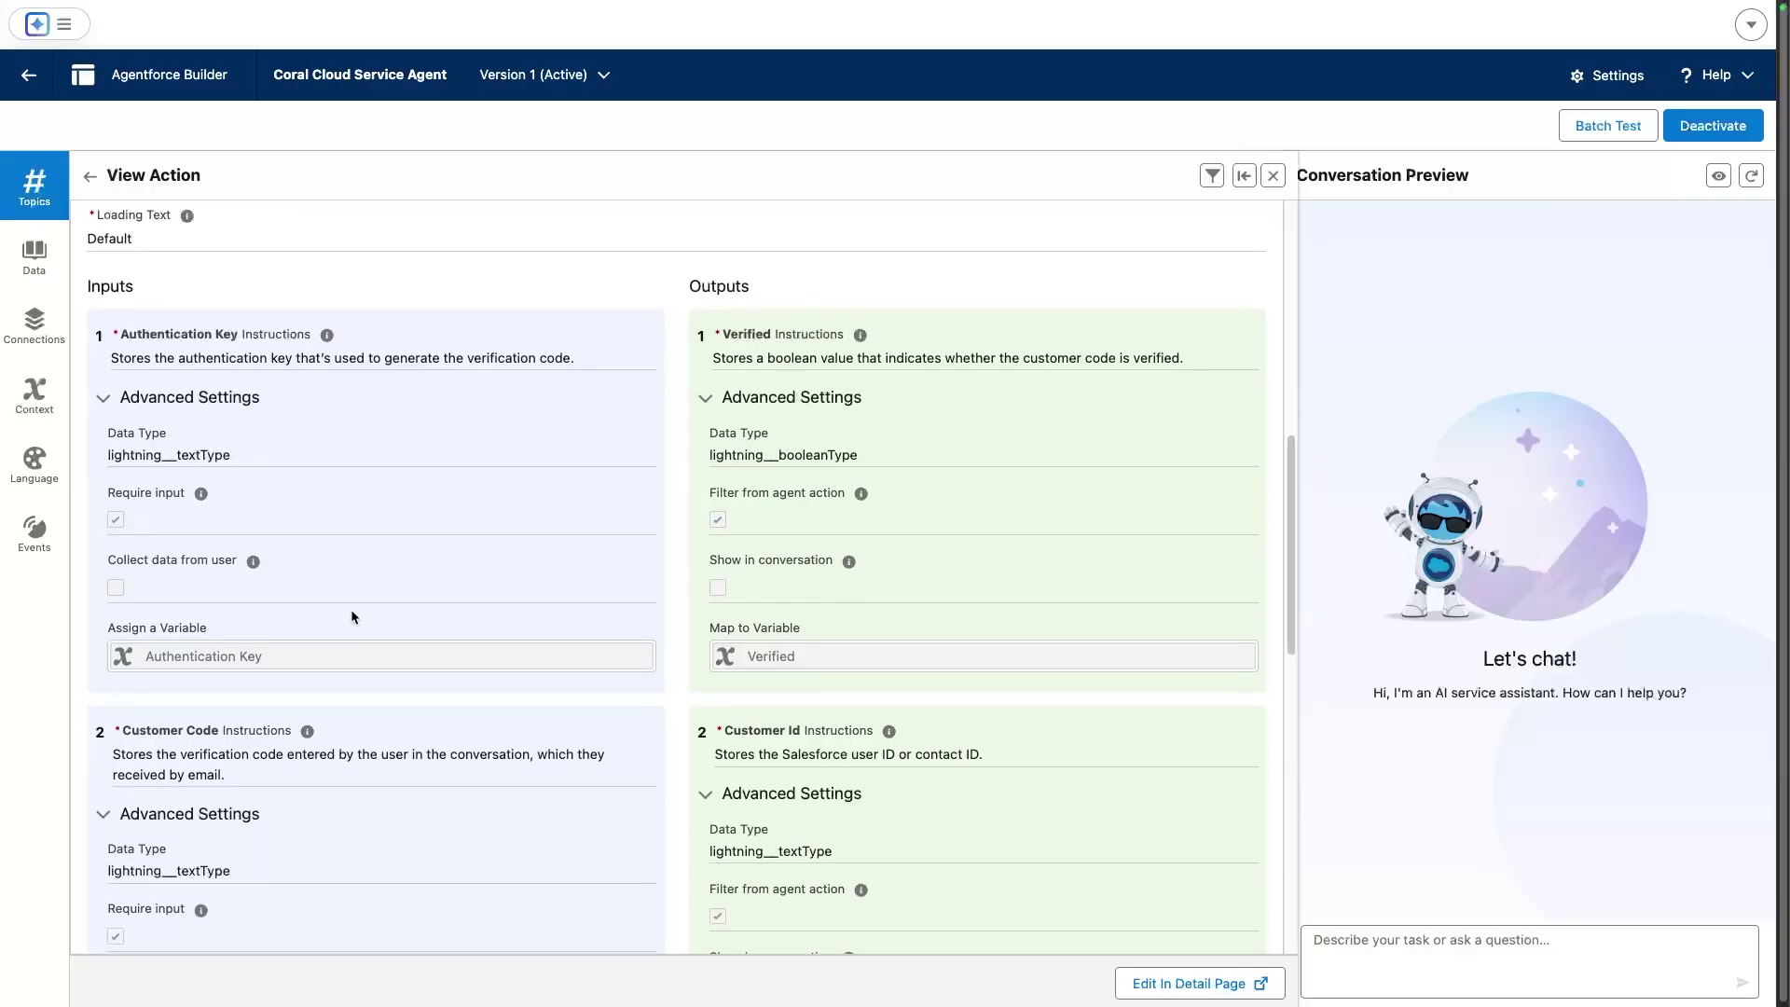
pyautogui.scroll(-2, 350, 608)
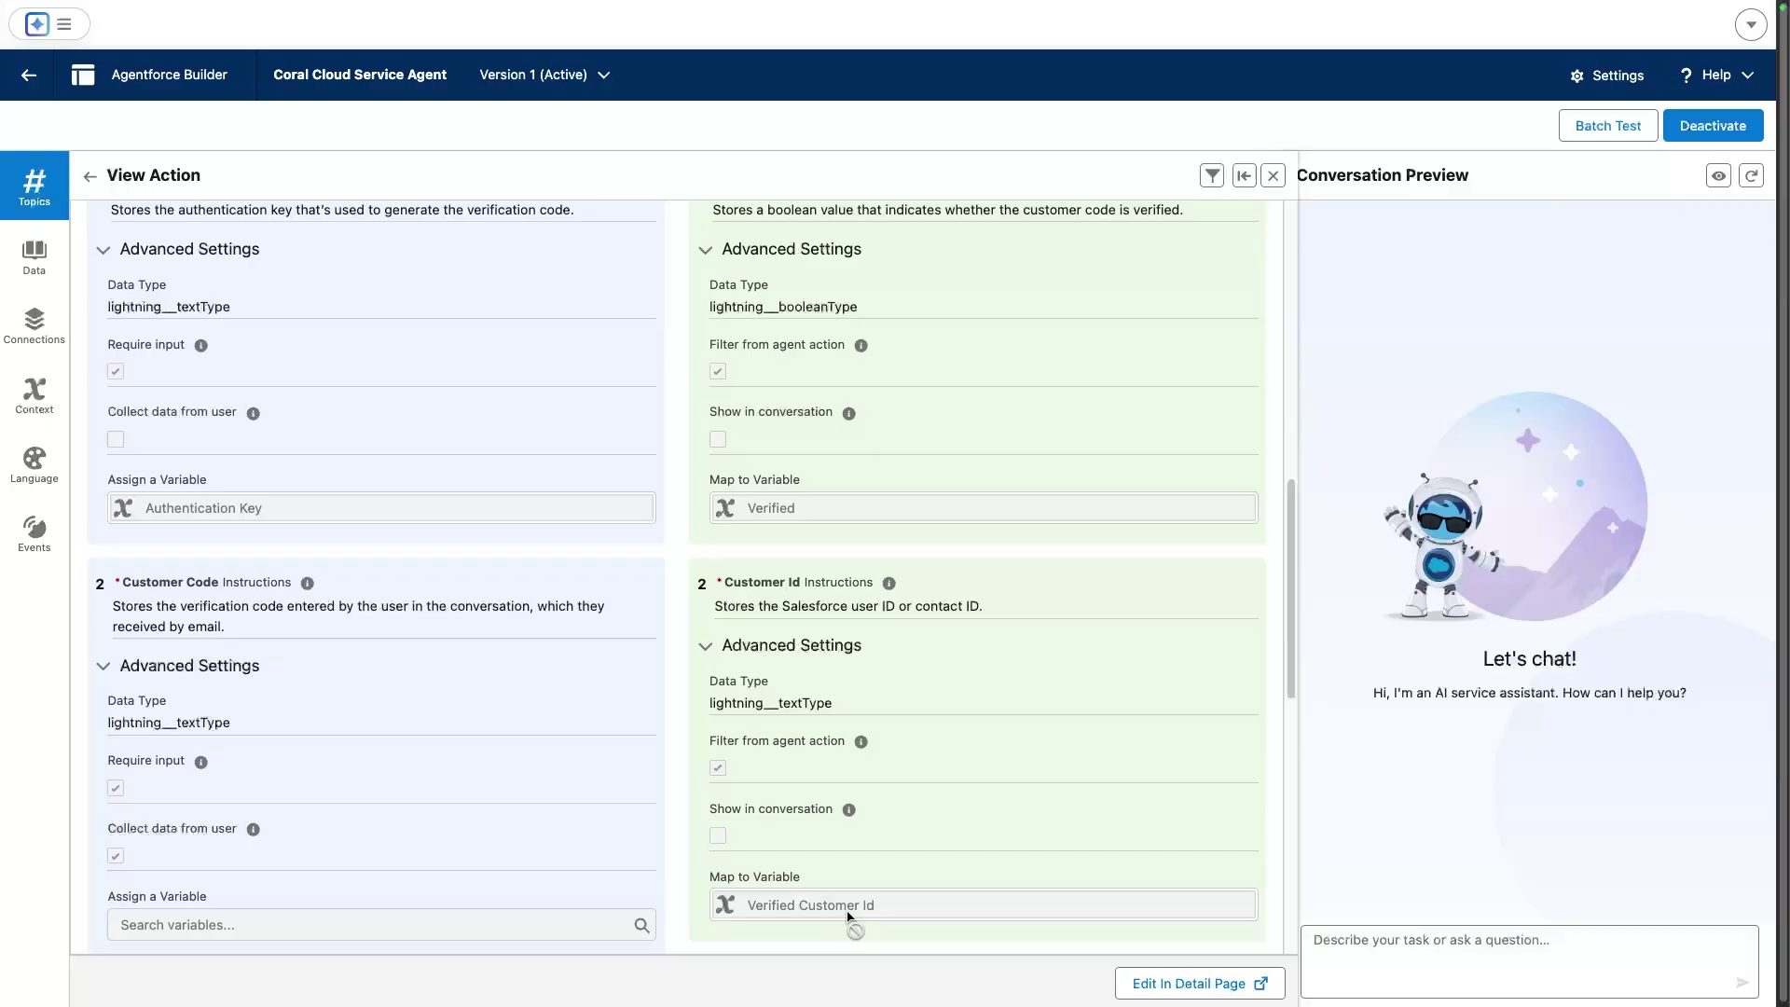
# View the agent's context variables, then the Is Unverified Customer and Is Verified Customer filters
pyautogui.click(34, 396)
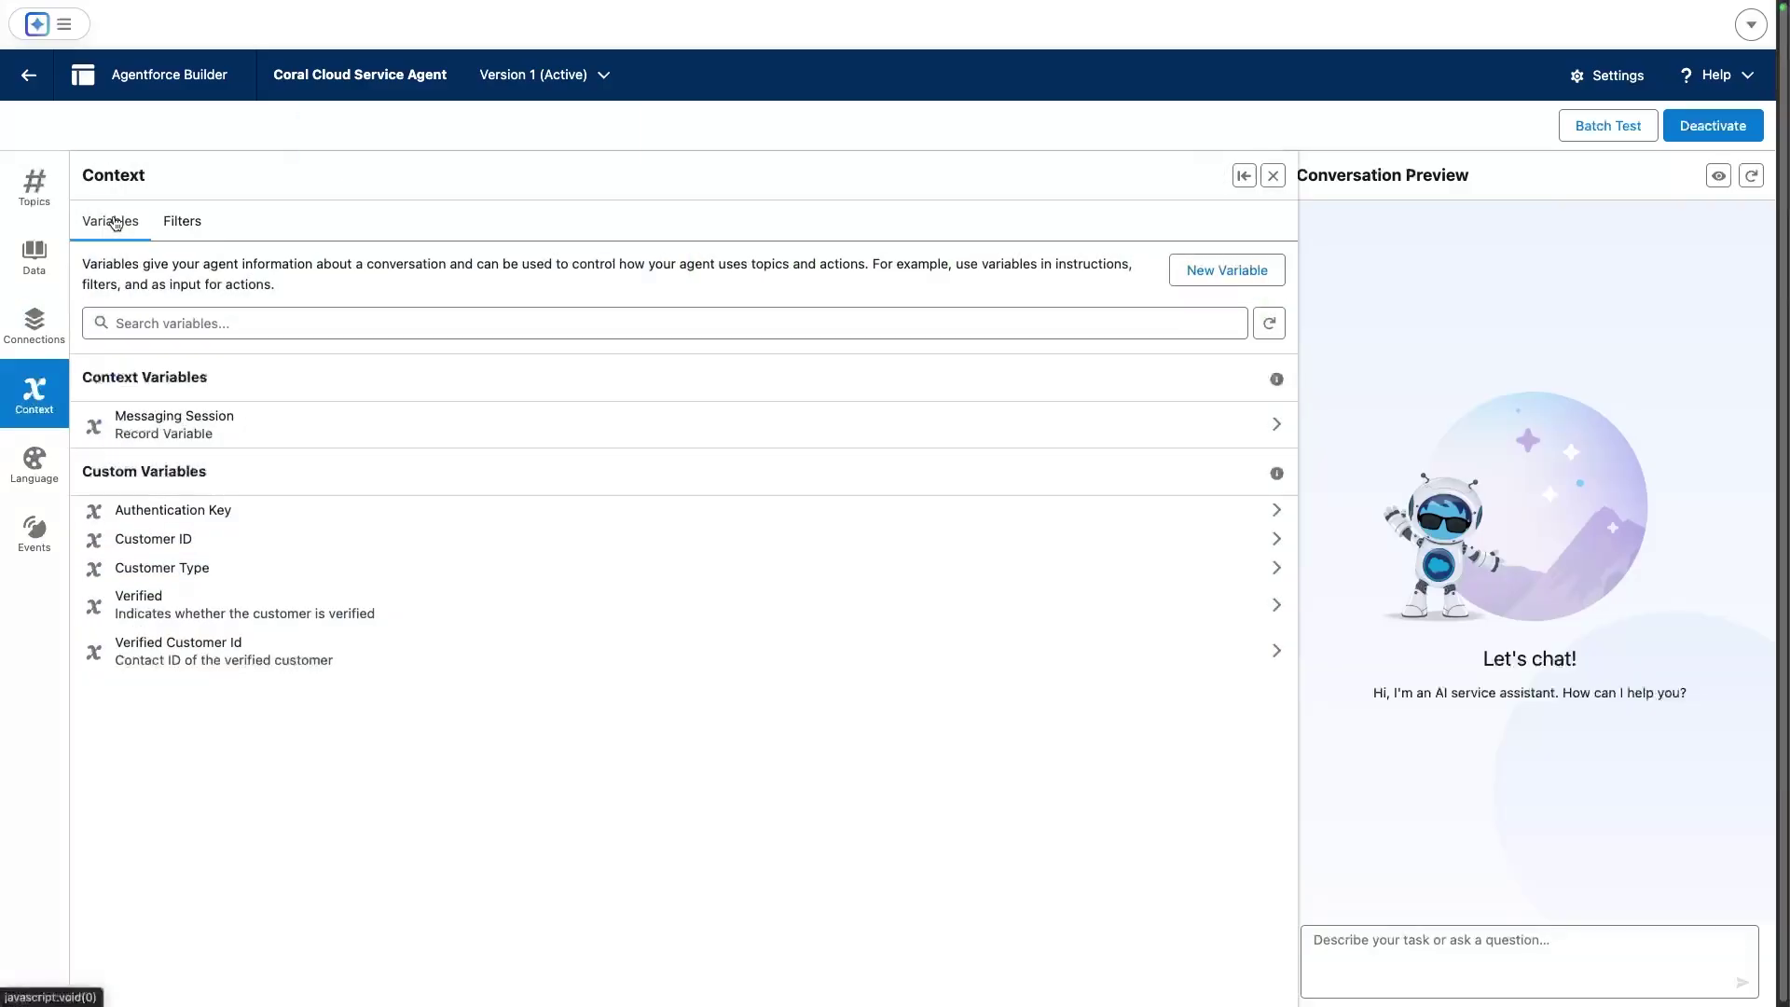
pyautogui.click(197, 220)
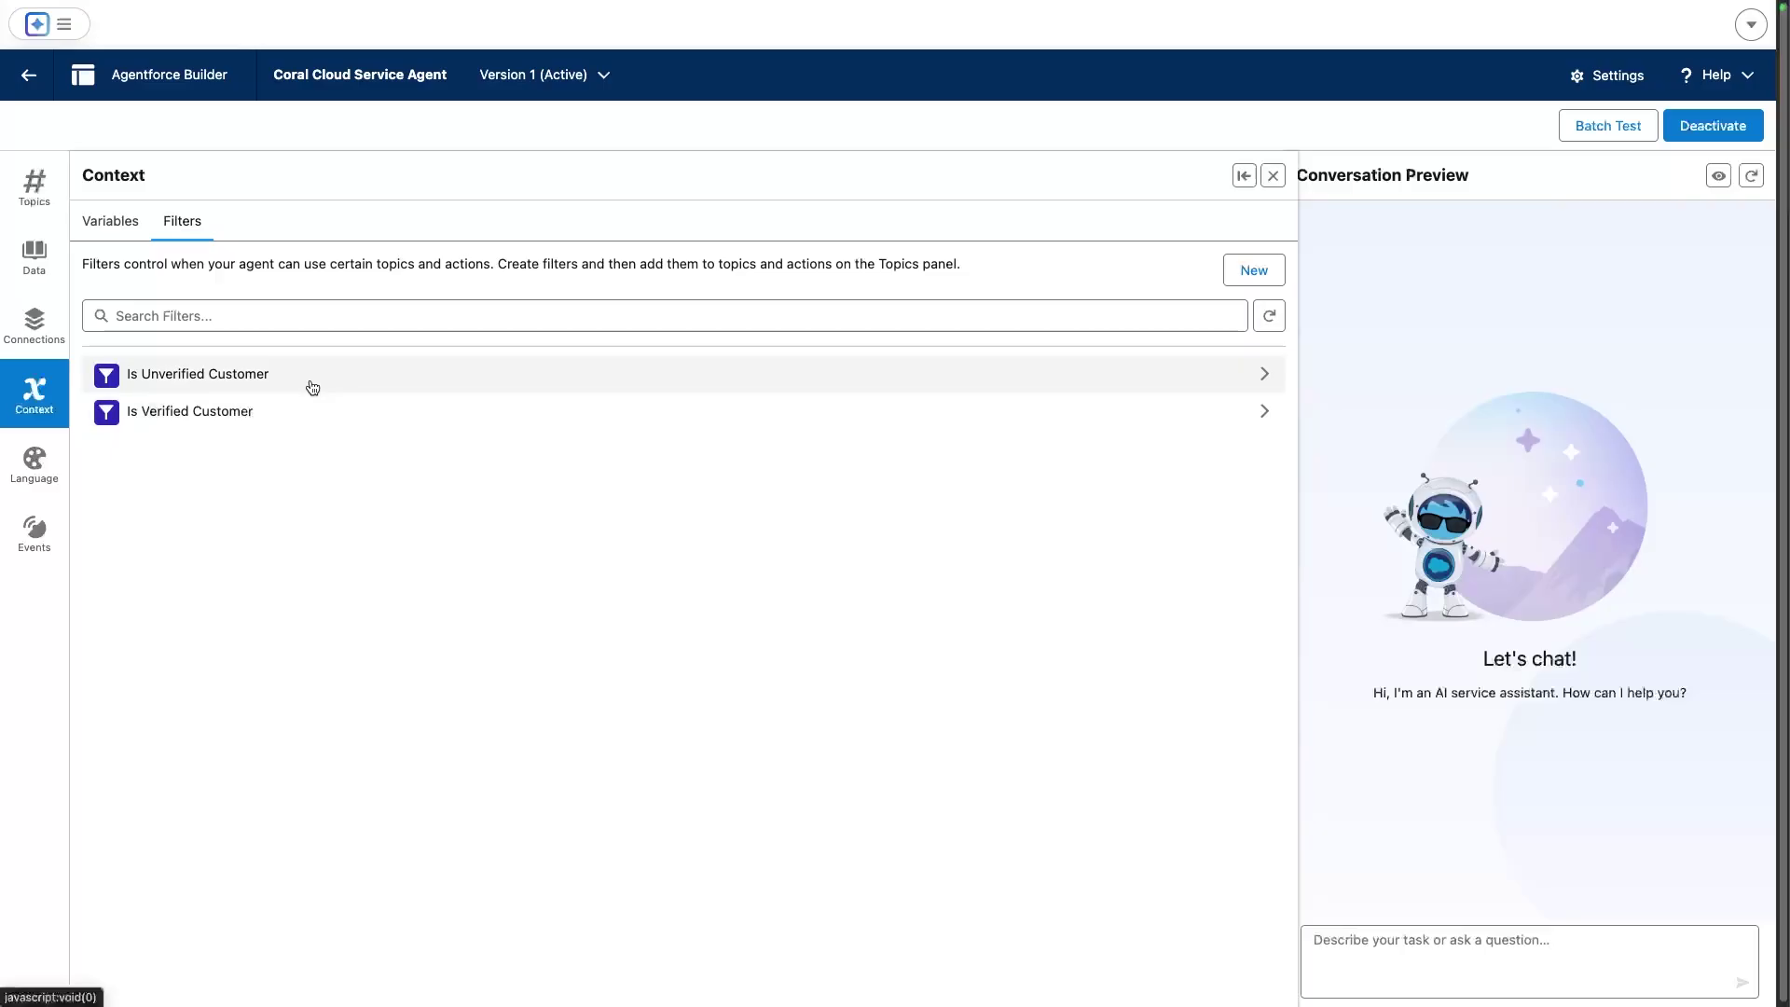
# In the Verified Customer Support topic, confirm the Is Verified Customer filter and list its five actions
pyautogui.click(43, 203)
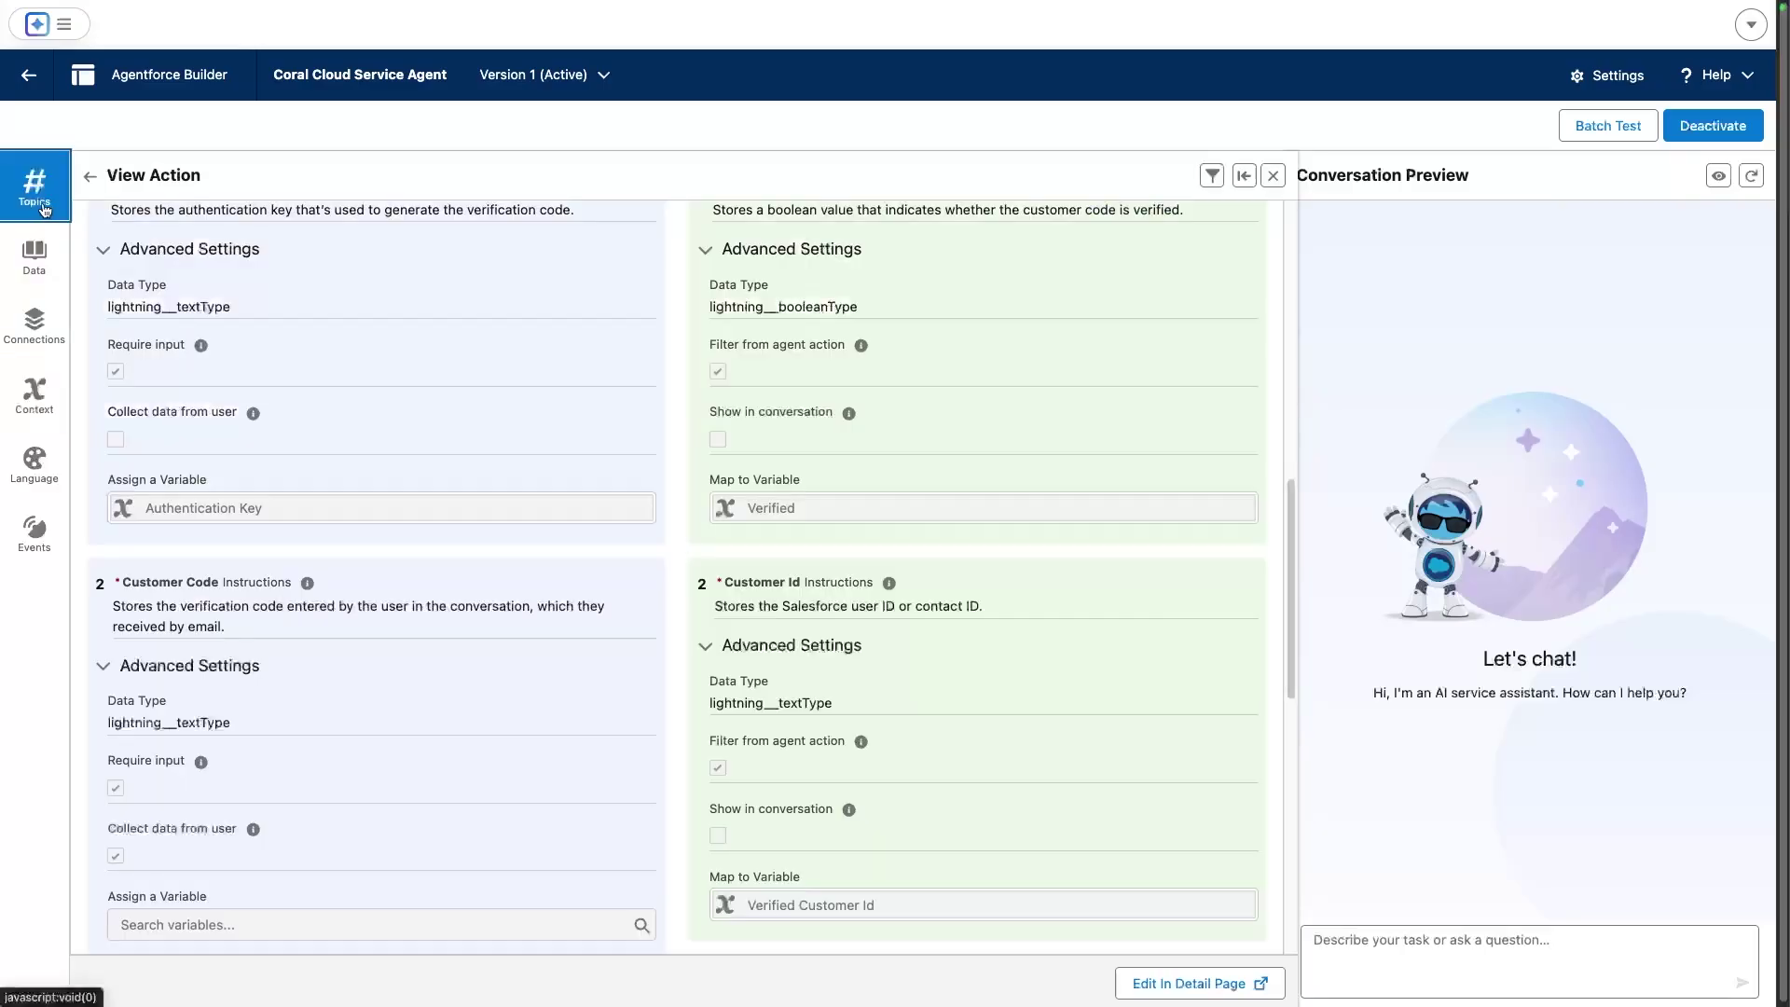
pyautogui.click(89, 177)
pyautogui.click(89, 176)
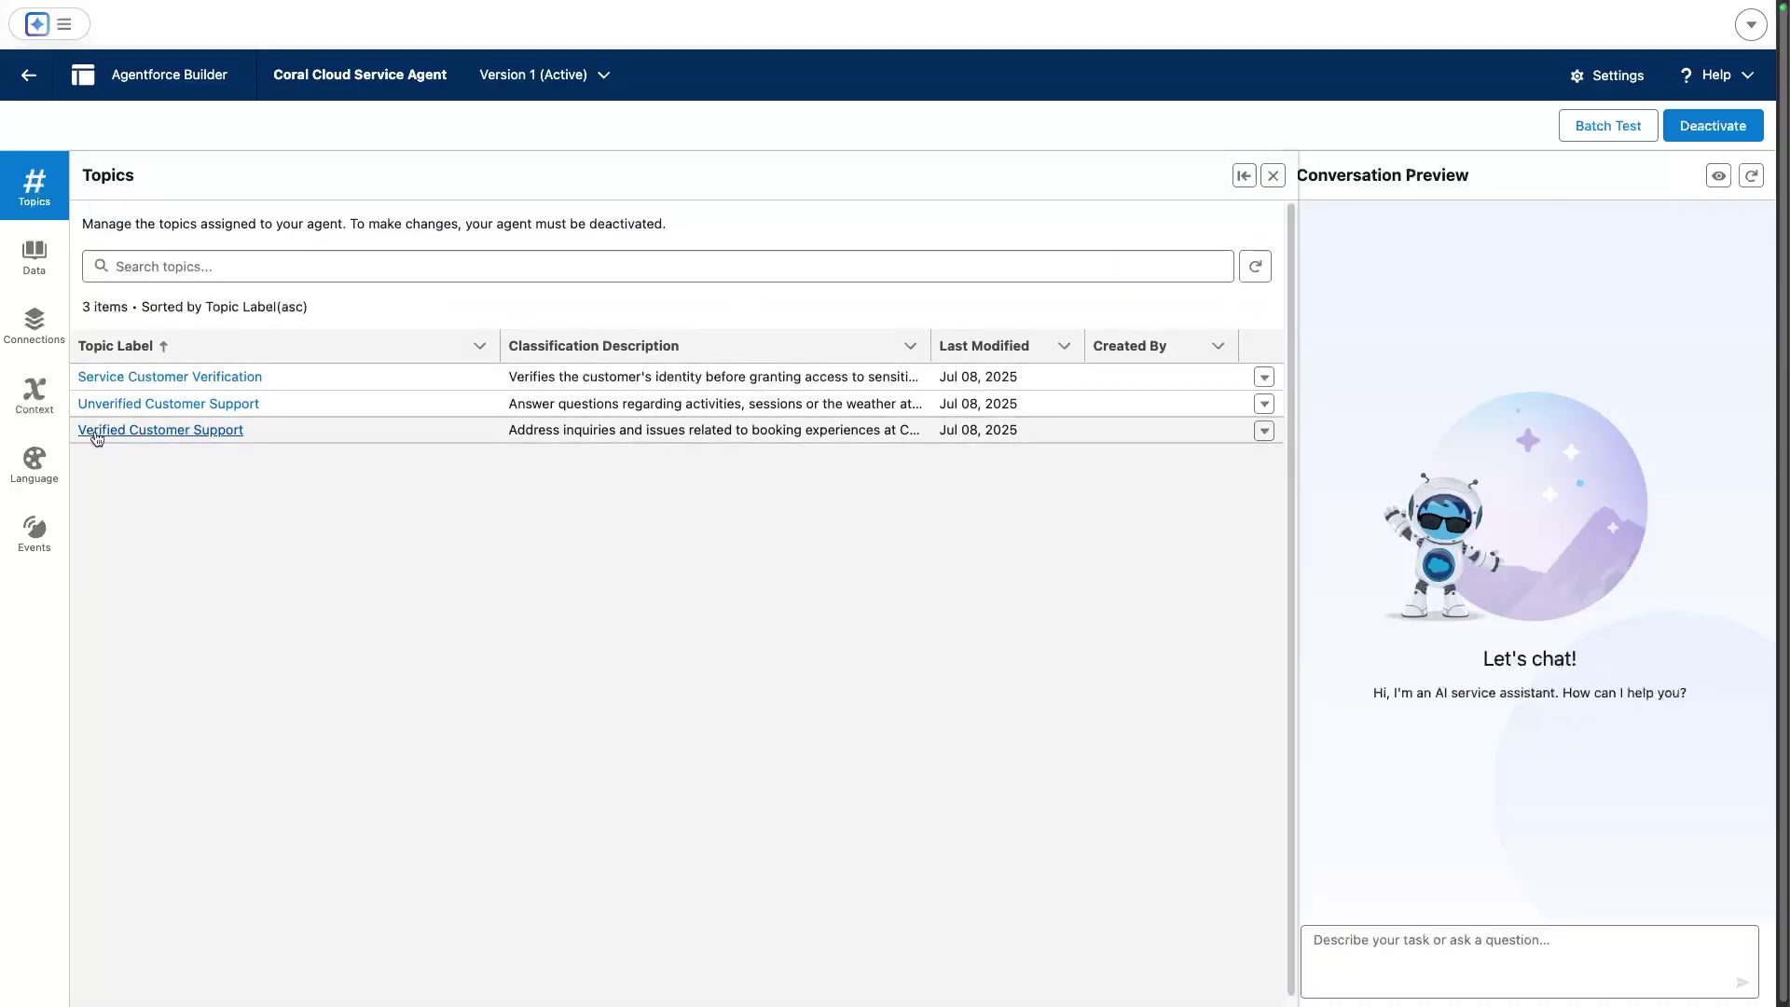
pyautogui.click(96, 434)
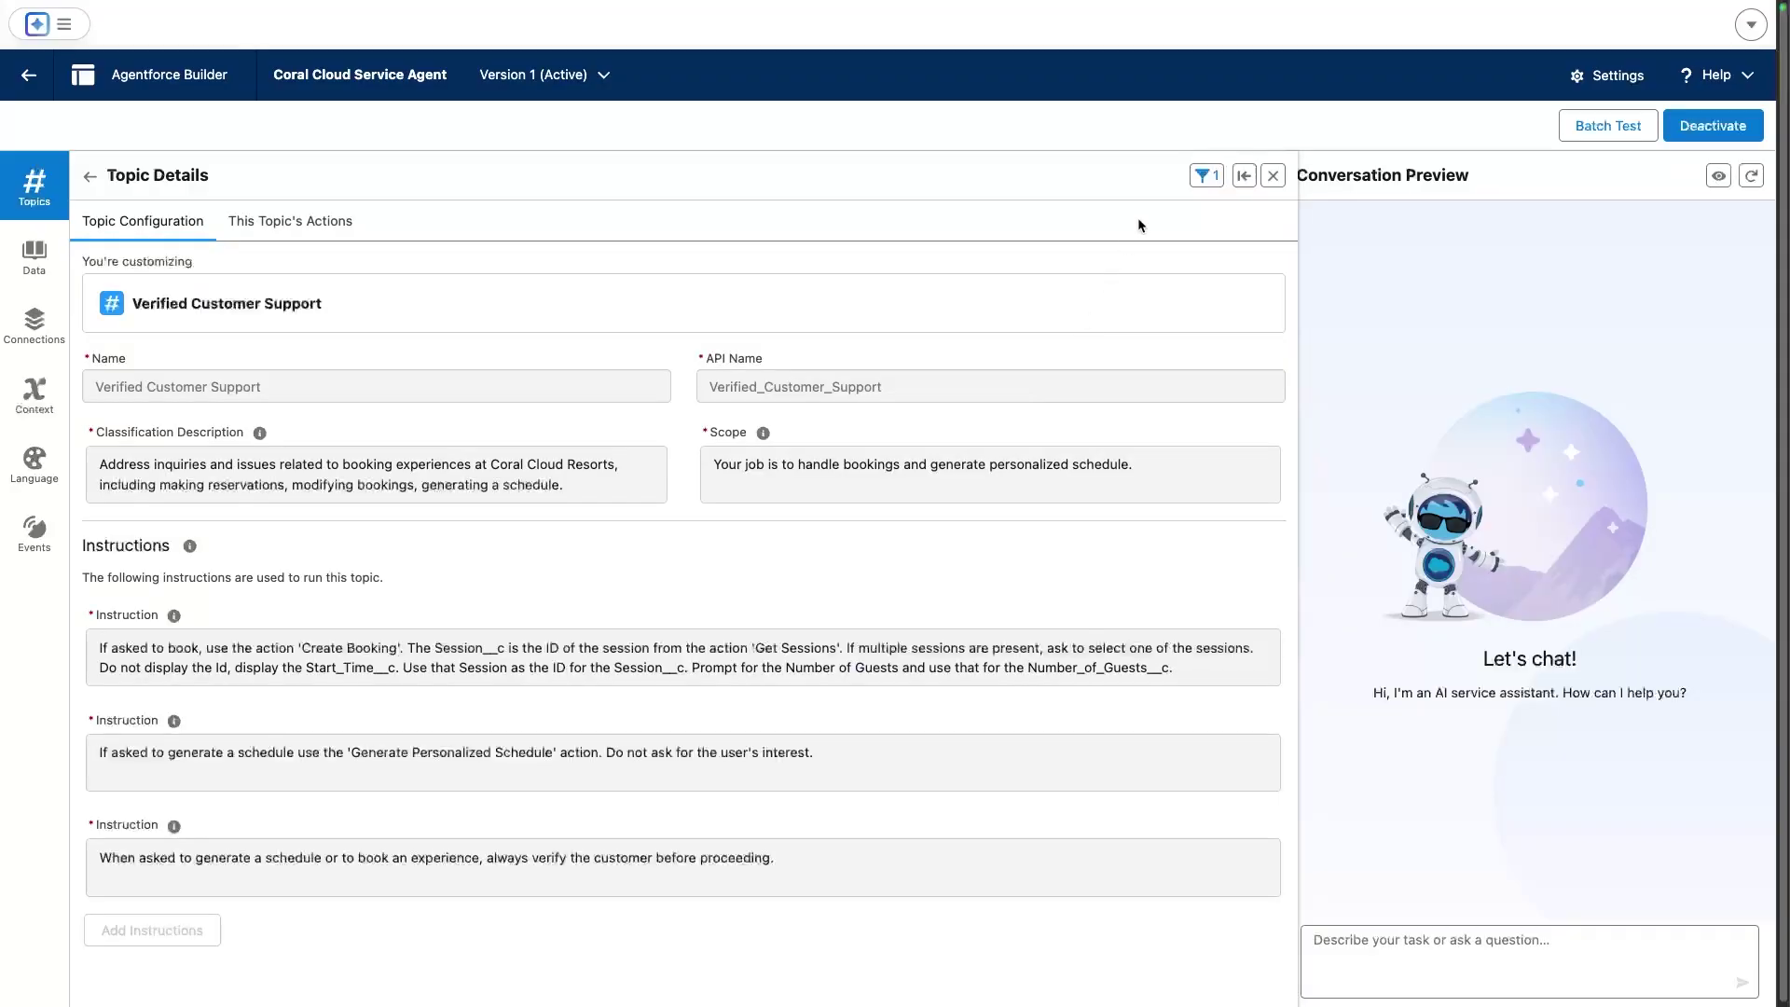
pyautogui.click(1205, 175)
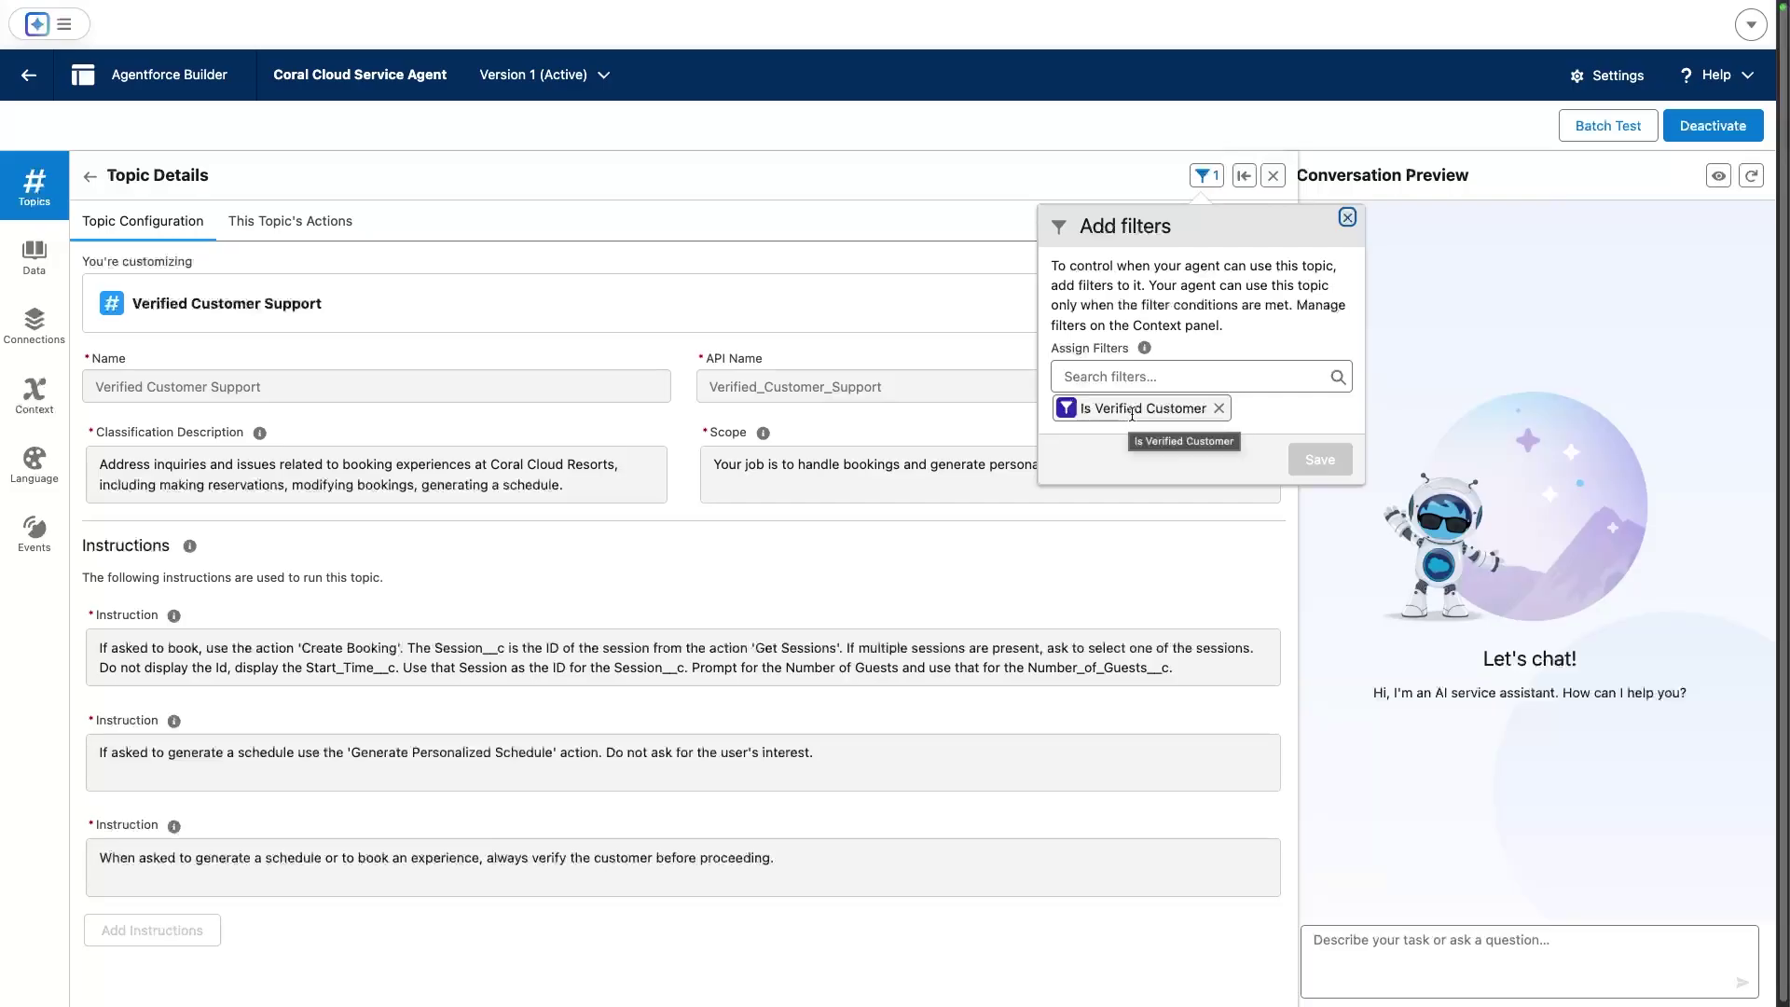
pyautogui.click(1347, 217)
pyautogui.click(312, 223)
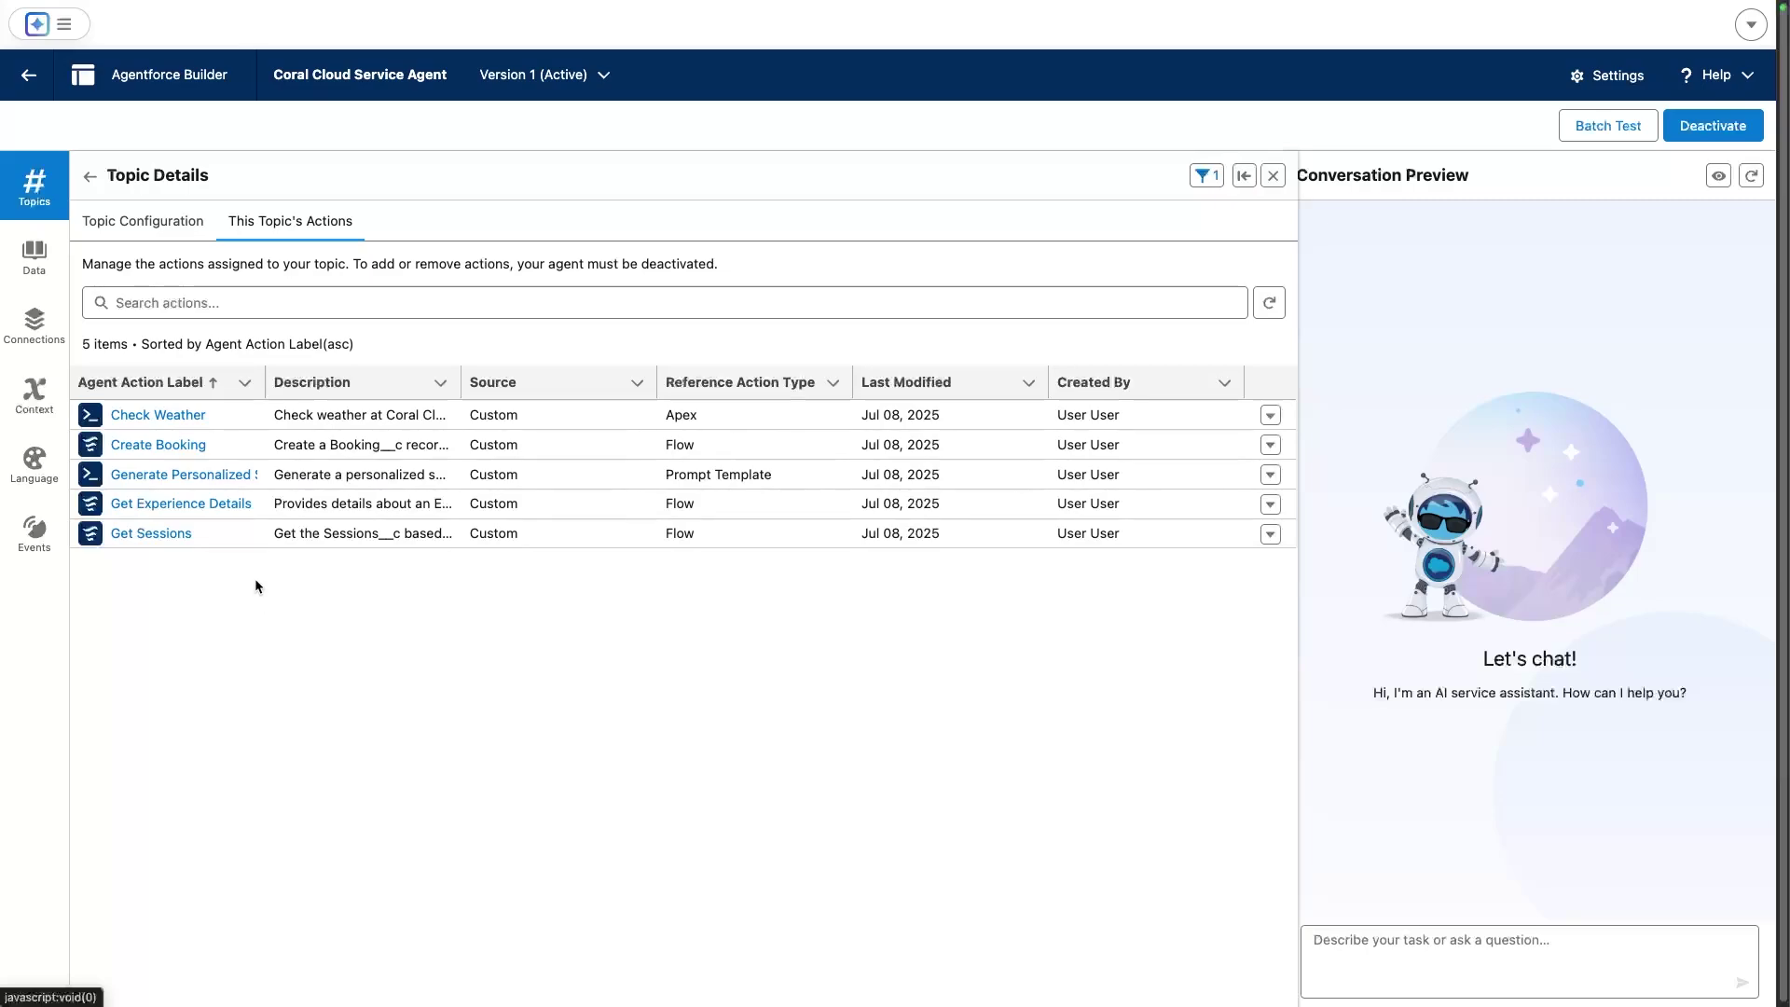
# Show the Create Booking action's contactId input assigned to the Verified Customer Id variable
pyautogui.click(161, 445)
pyautogui.scroll(-3, 285, 471)
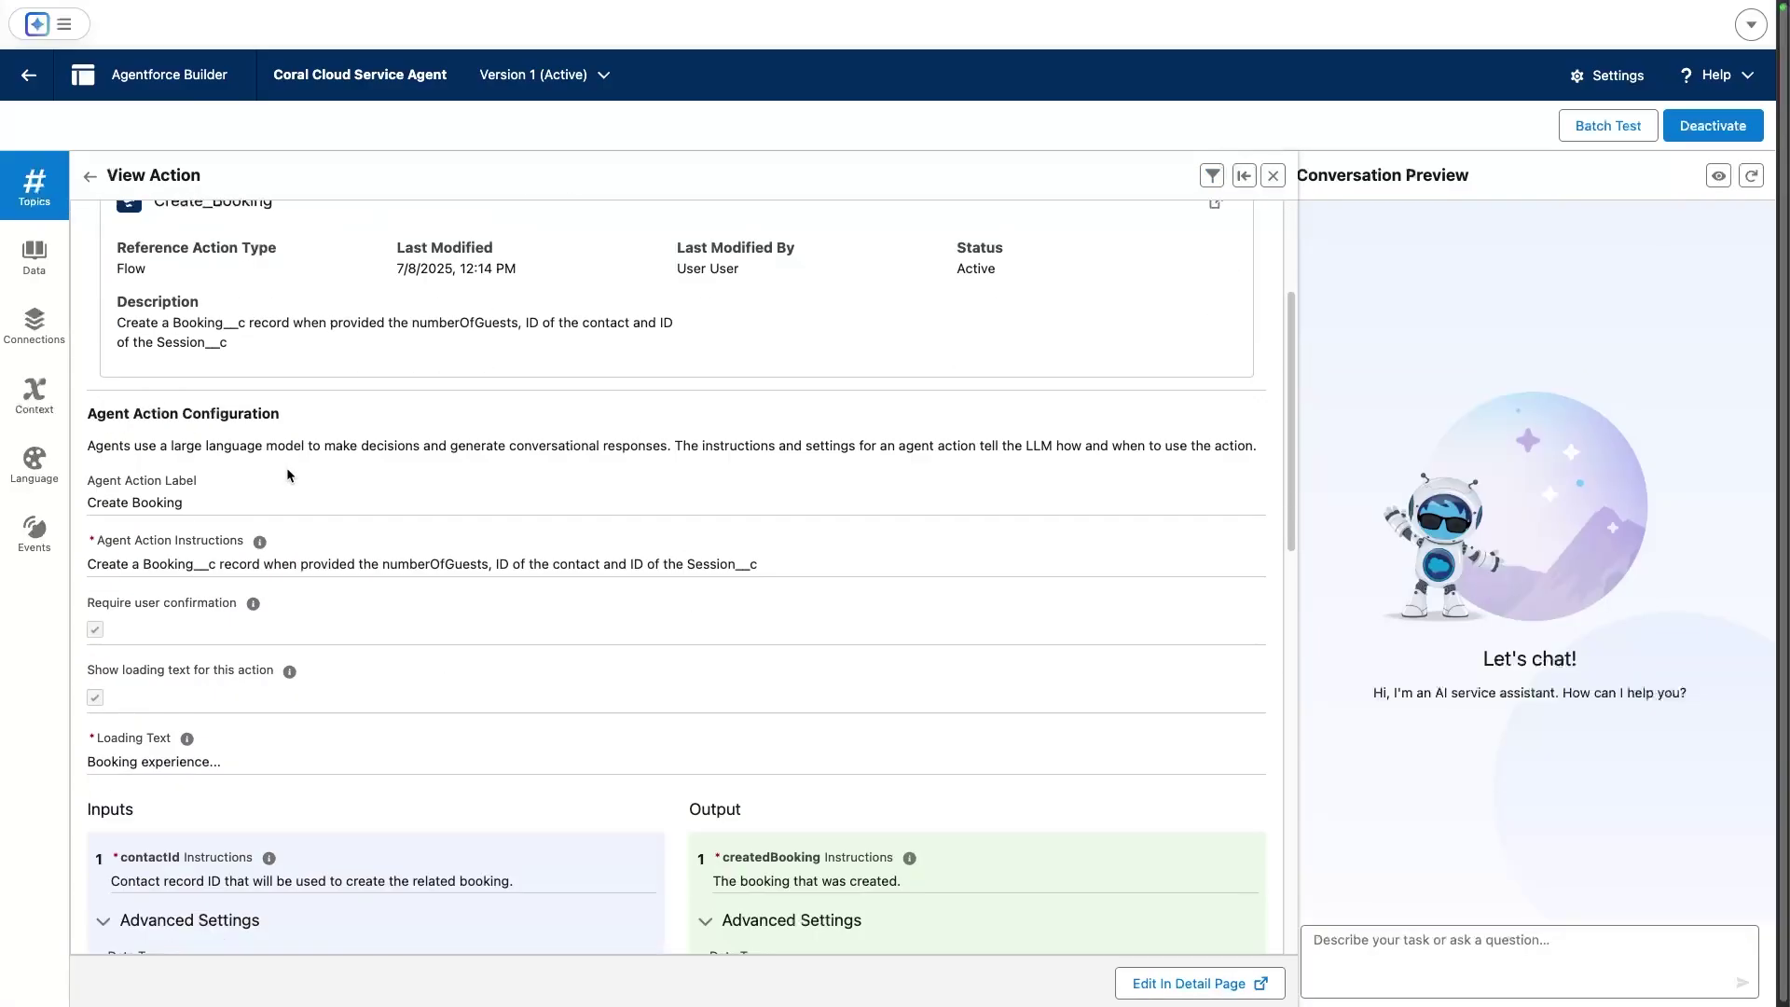
pyautogui.scroll(-5, 287, 467)
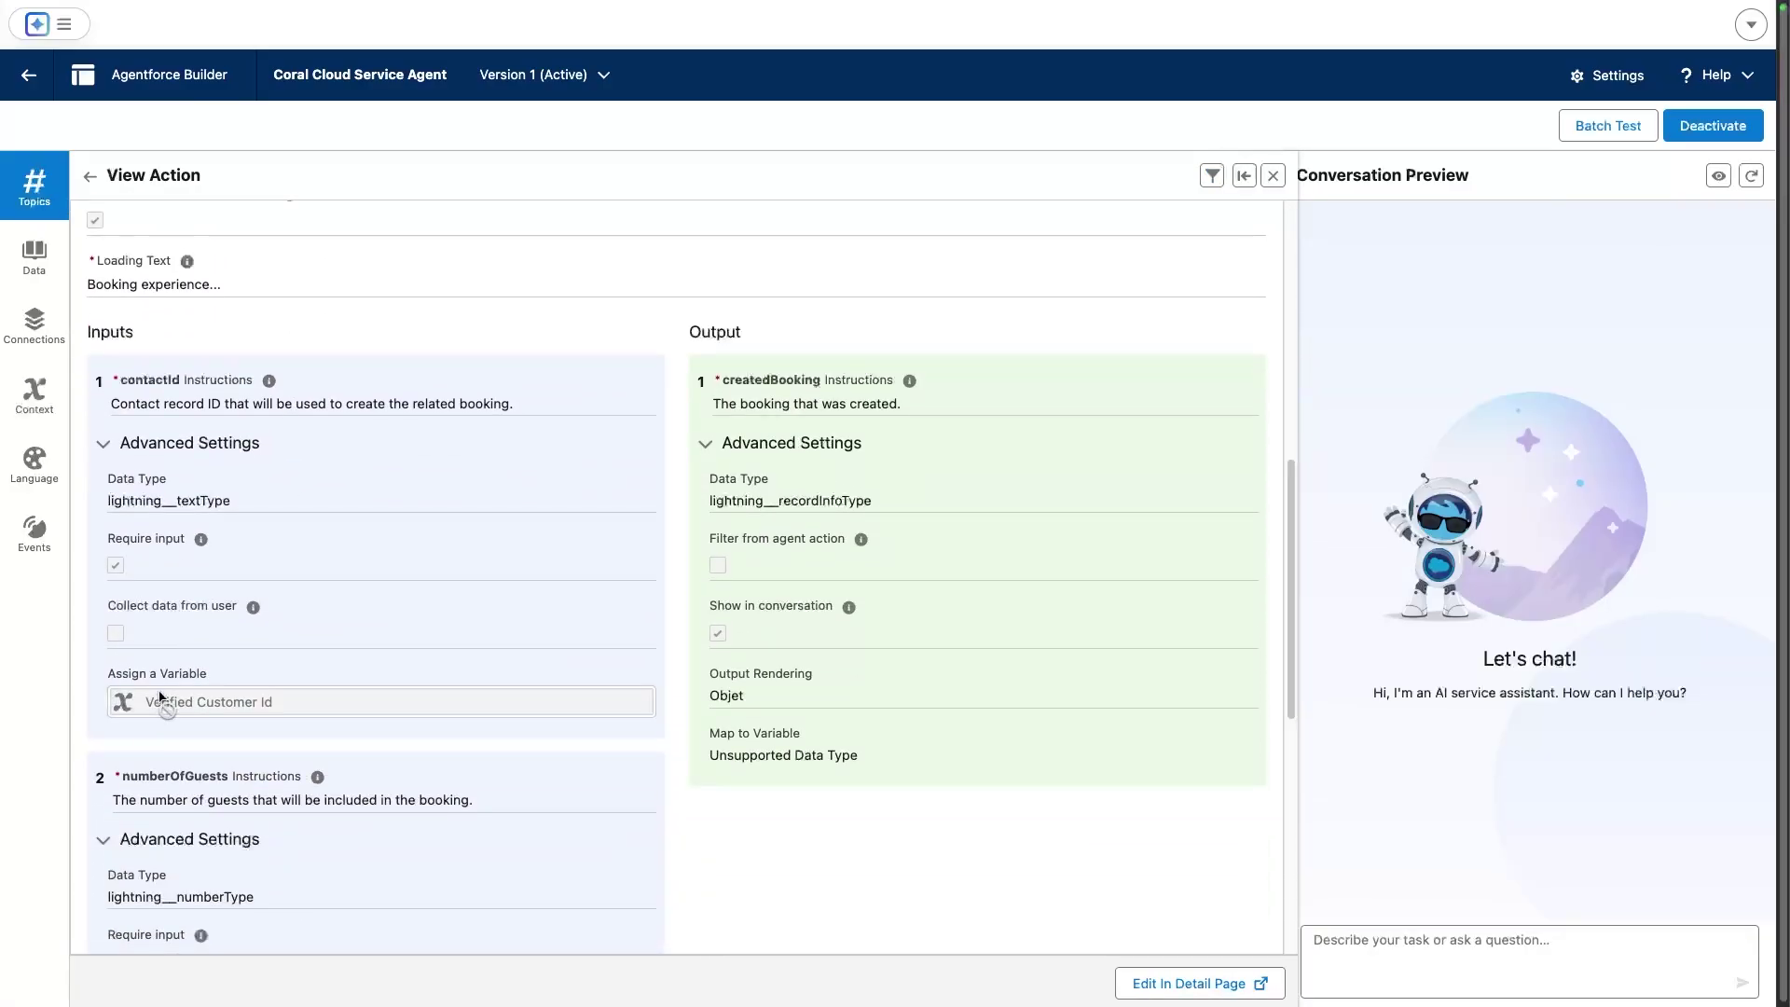